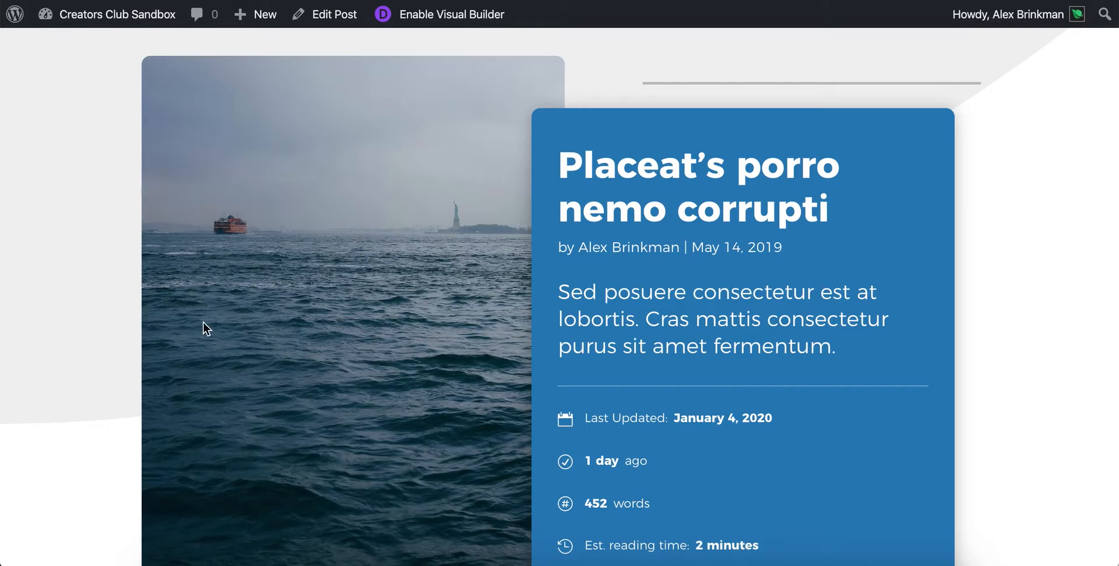
# Step: Examine the published post's header card: publish date, last-updated date, time since update, word count and estimated reading time
pyautogui.scroll(-3, 204, 218)
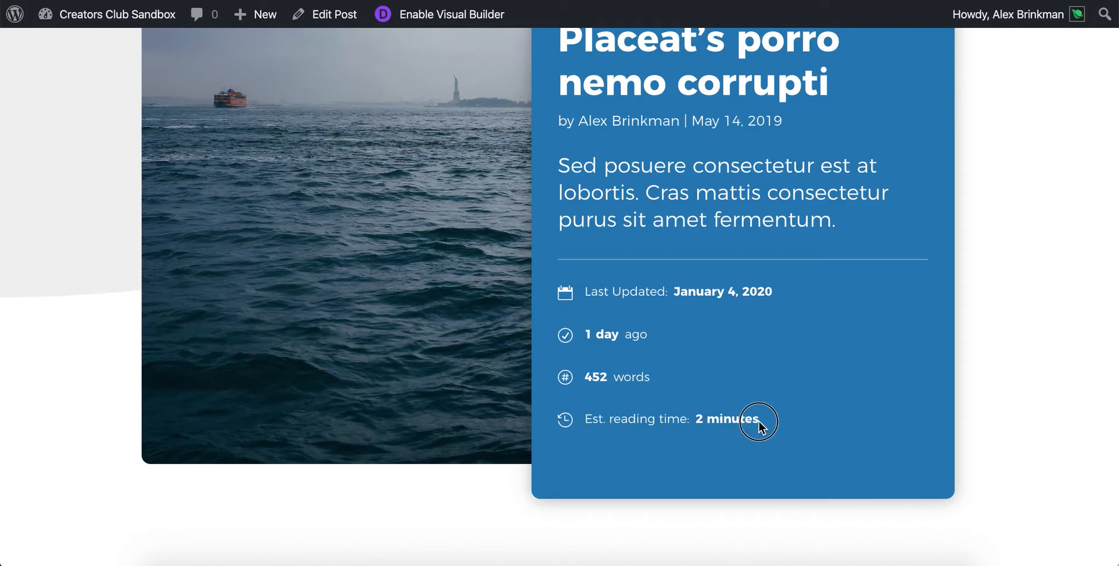
pyautogui.moveTo(760, 421); pyautogui.dragTo(660, 420)
pyautogui.click(639, 382)
pyautogui.moveTo(657, 378); pyautogui.dragTo(588, 380)
pyautogui.moveTo(601, 294); pyautogui.dragTo(735, 294)
pyautogui.scroll(2, 763, 236)
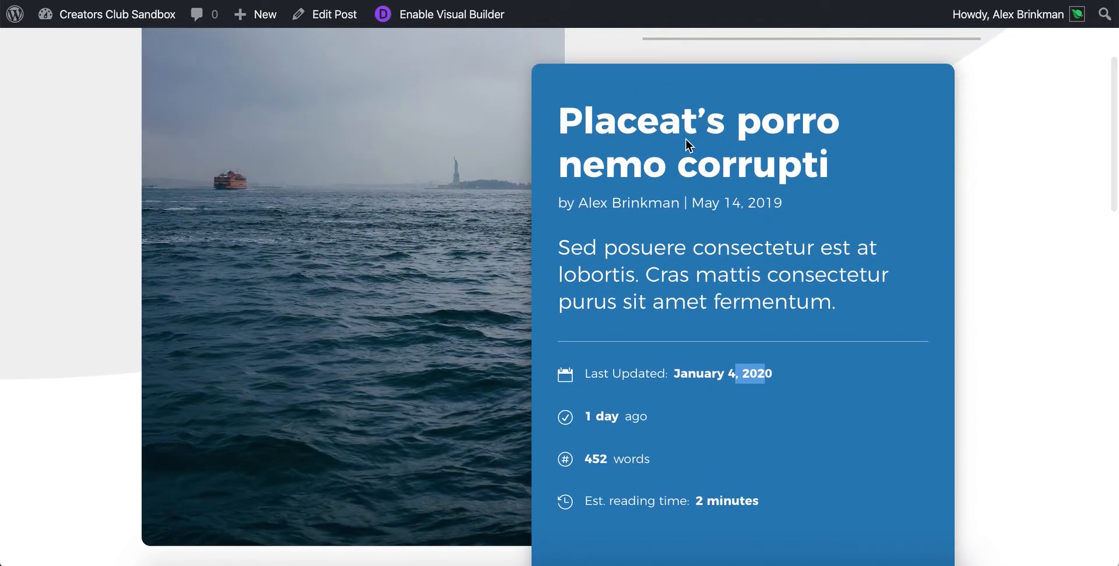
pyautogui.moveTo(790, 204); pyautogui.dragTo(692, 203)
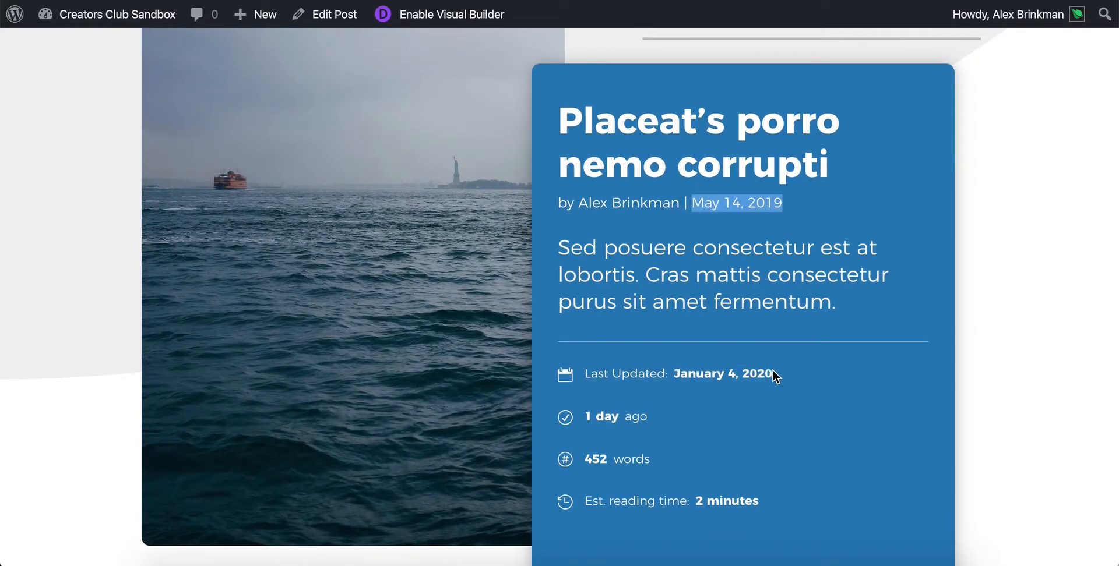
pyautogui.moveTo(776, 378); pyautogui.dragTo(684, 385)
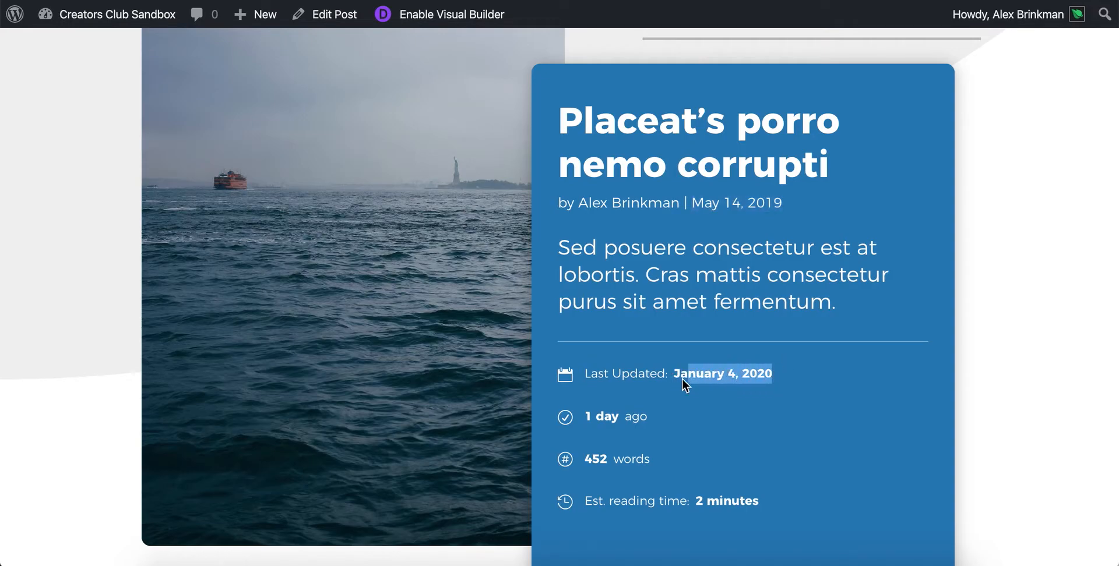
pyautogui.moveTo(649, 418); pyautogui.dragTo(591, 421)
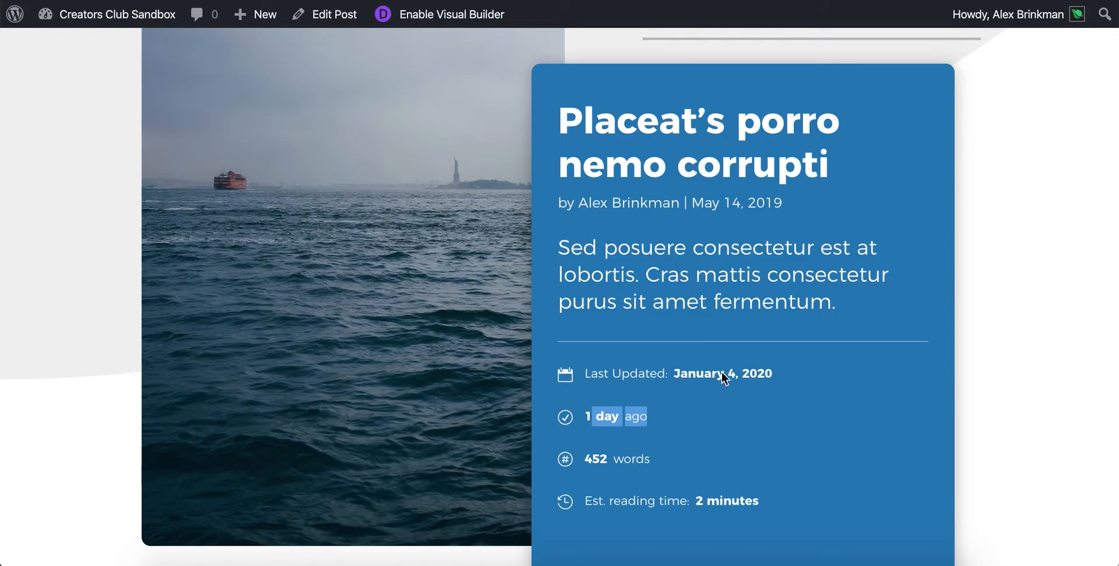
pyautogui.click(751, 380)
pyautogui.scroll(-10, 617, 398)
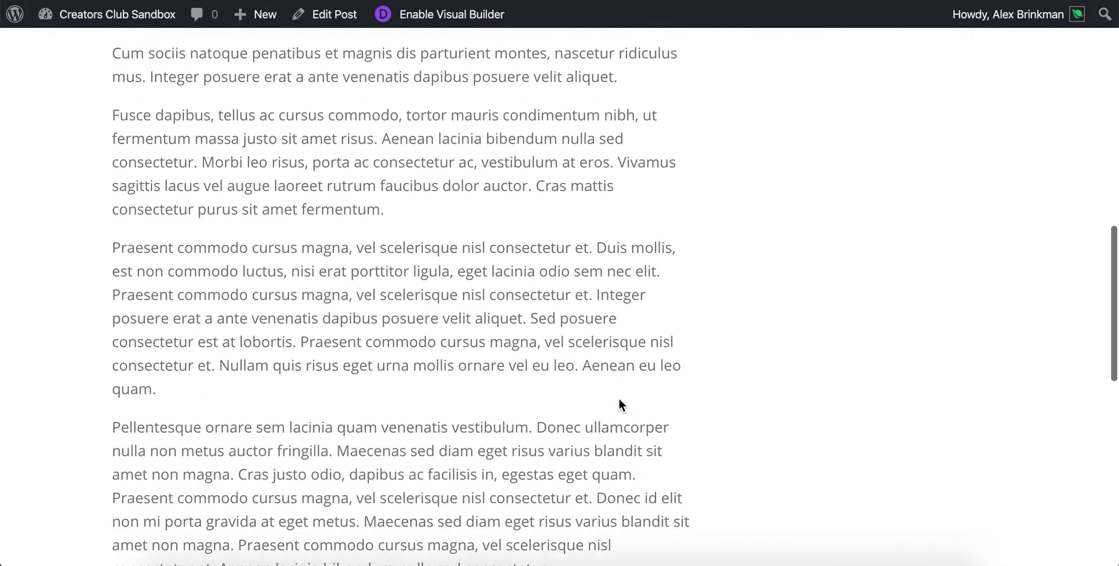
pyautogui.scroll(13, 617, 397)
pyautogui.scroll(-2, 618, 397)
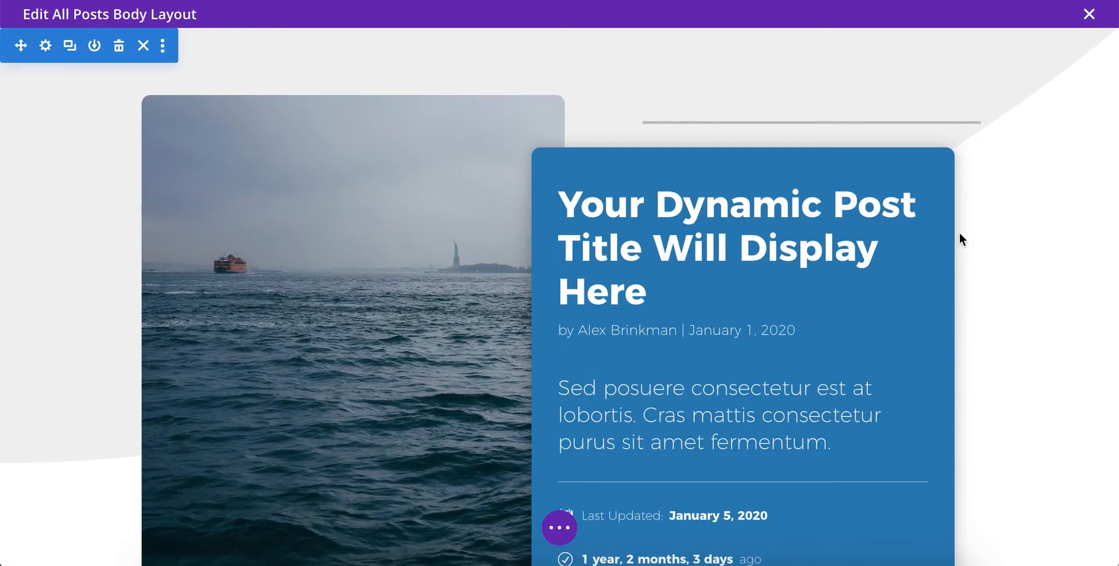
# Step: Look up the Post Data module among the modules insertable below the excerpt, leaving the layout without a new module
pyautogui.scroll(-5, 959, 236)
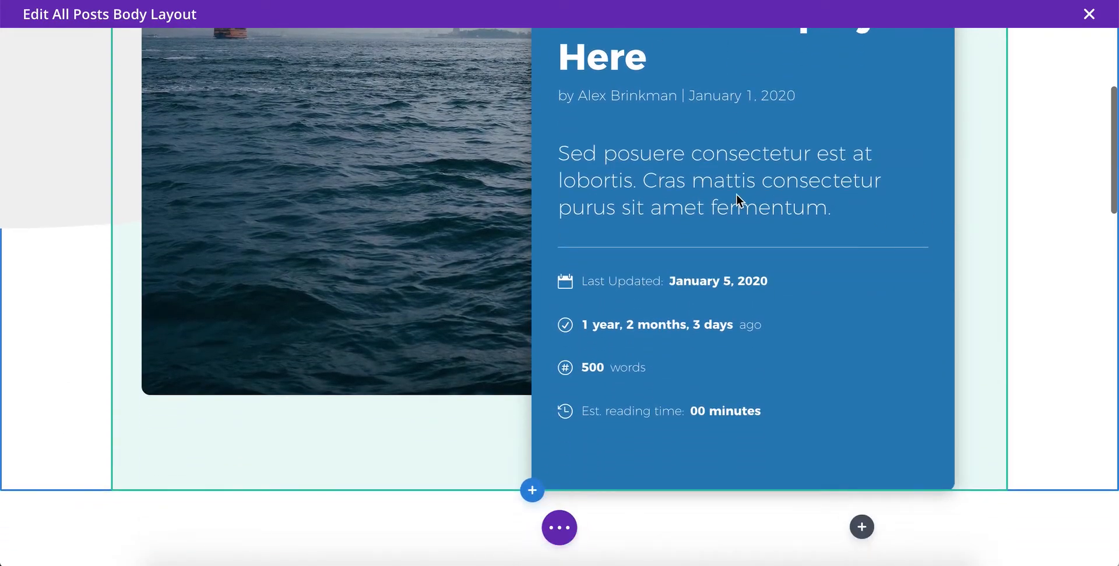
pyautogui.moveTo(737, 195)
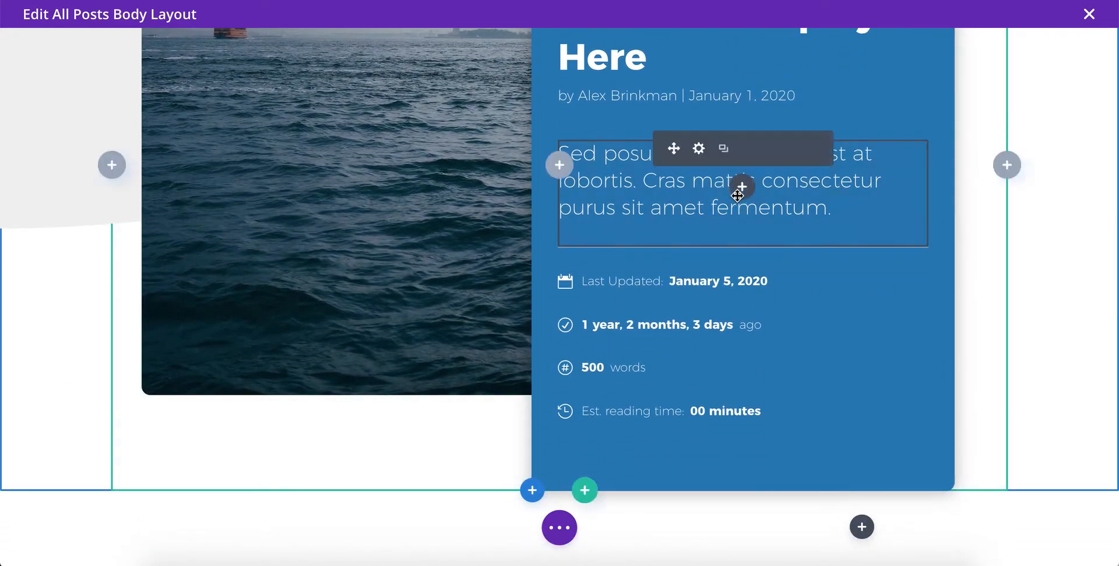
pyautogui.click(740, 189)
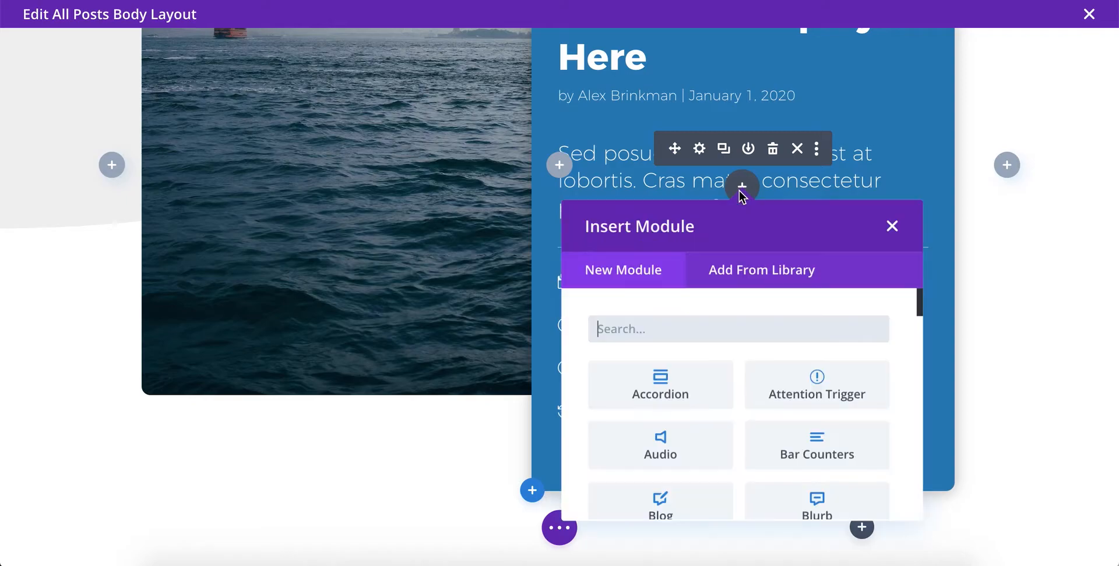
pyautogui.scroll(-7, 688, 375)
pyautogui.scroll(-6, 687, 380)
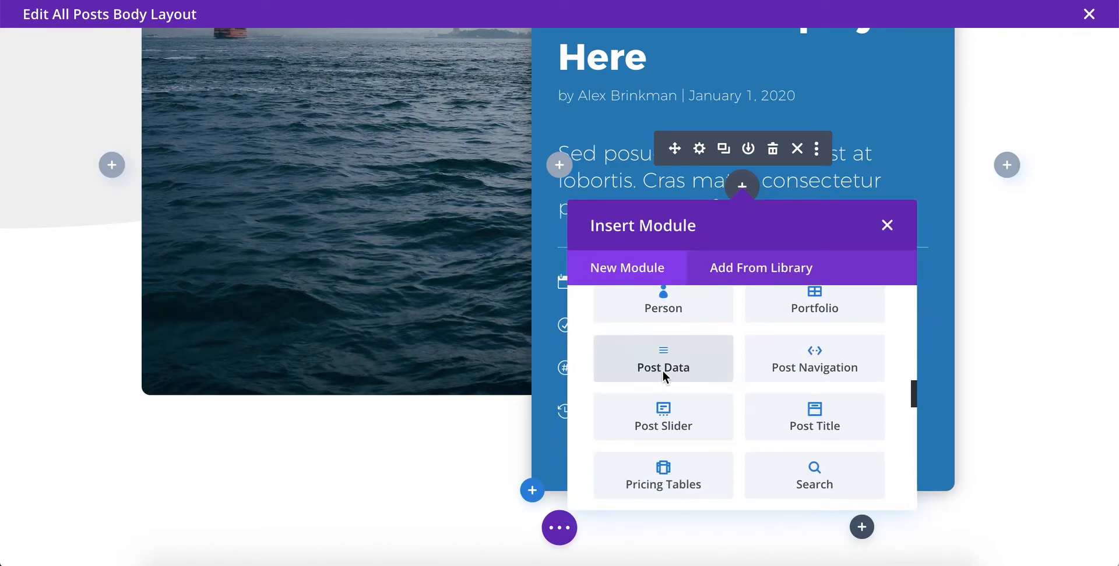
pyautogui.click(887, 226)
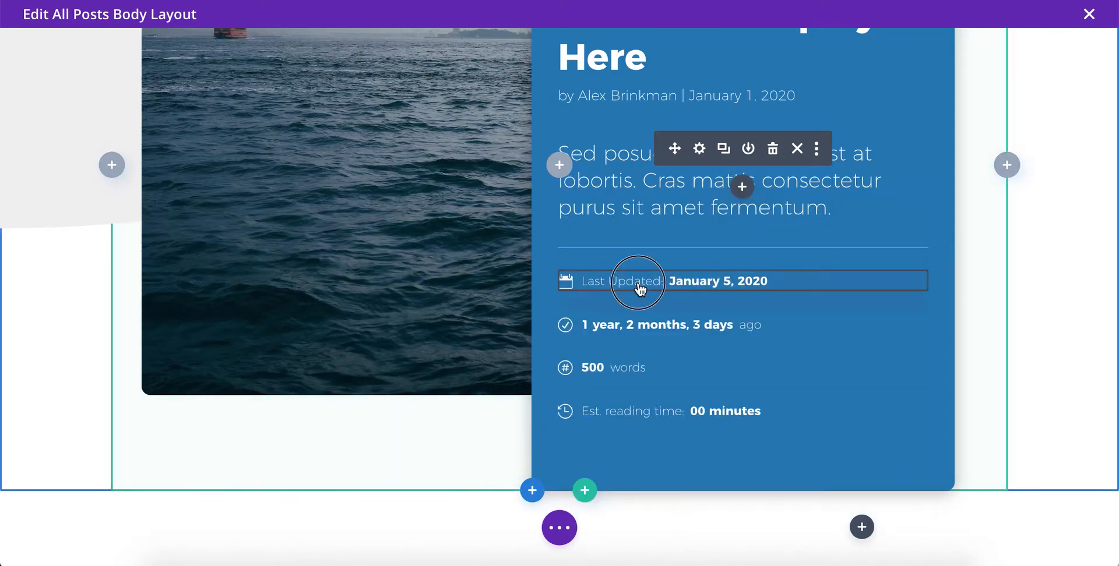
# Step: Open the Last Updated module's settings, enlarge the settings window and view the available types of data
pyautogui.moveTo(641, 285)
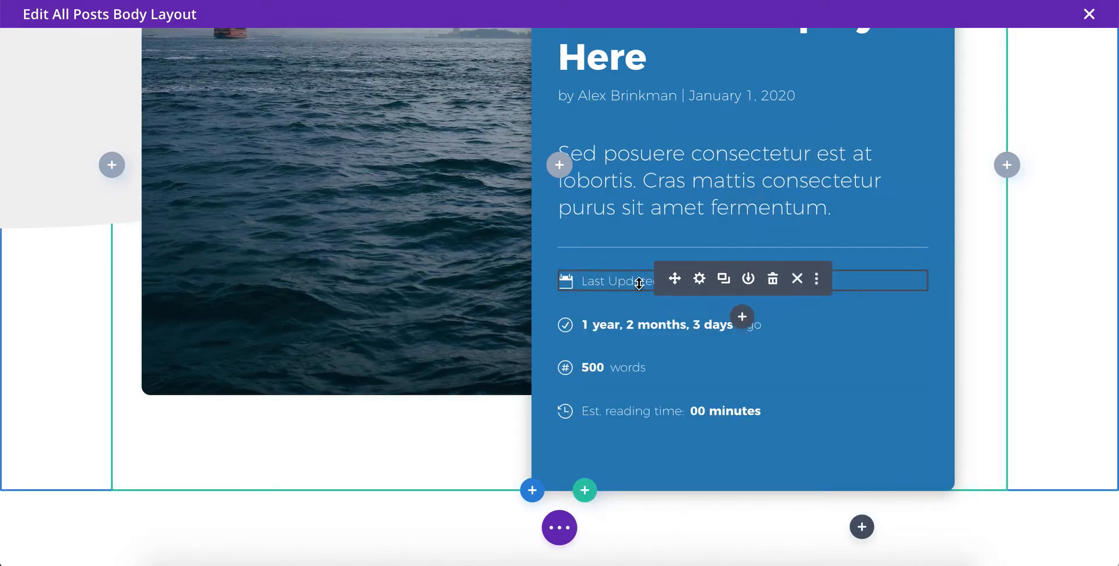
pyautogui.click(699, 279)
pyautogui.moveTo(324, 180); pyautogui.dragTo(318, 51)
pyautogui.moveTo(526, 386); pyautogui.dragTo(596, 466)
pyautogui.moveTo(157, 225)
pyautogui.click(207, 242)
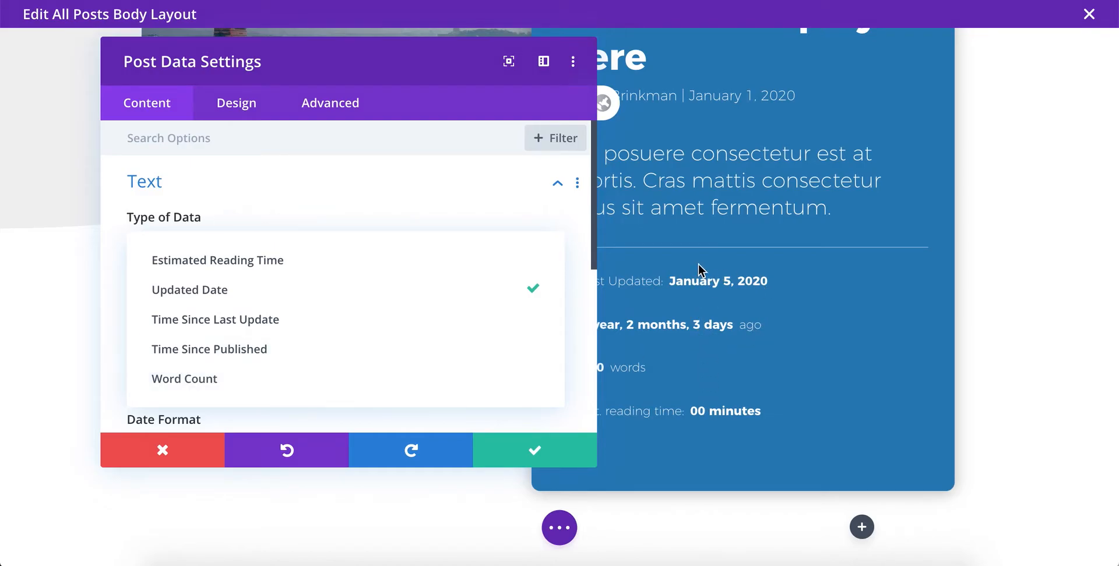
pyautogui.moveTo(421, 72); pyautogui.dragTo(284, 68)
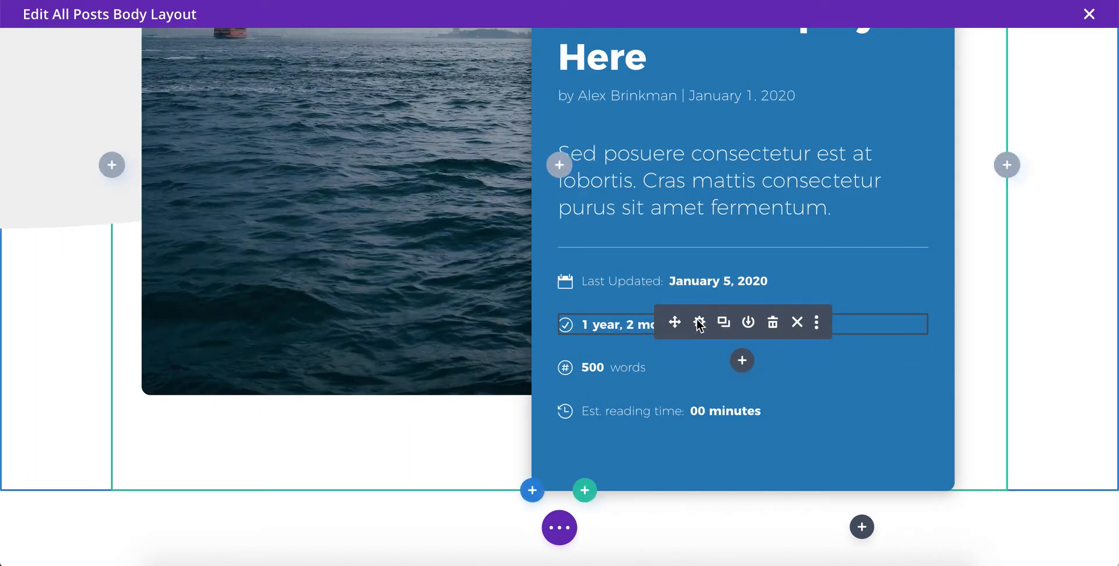
# Step: Open the settings of the time-since-last-update module and review its text and icon content options
pyautogui.click(697, 323)
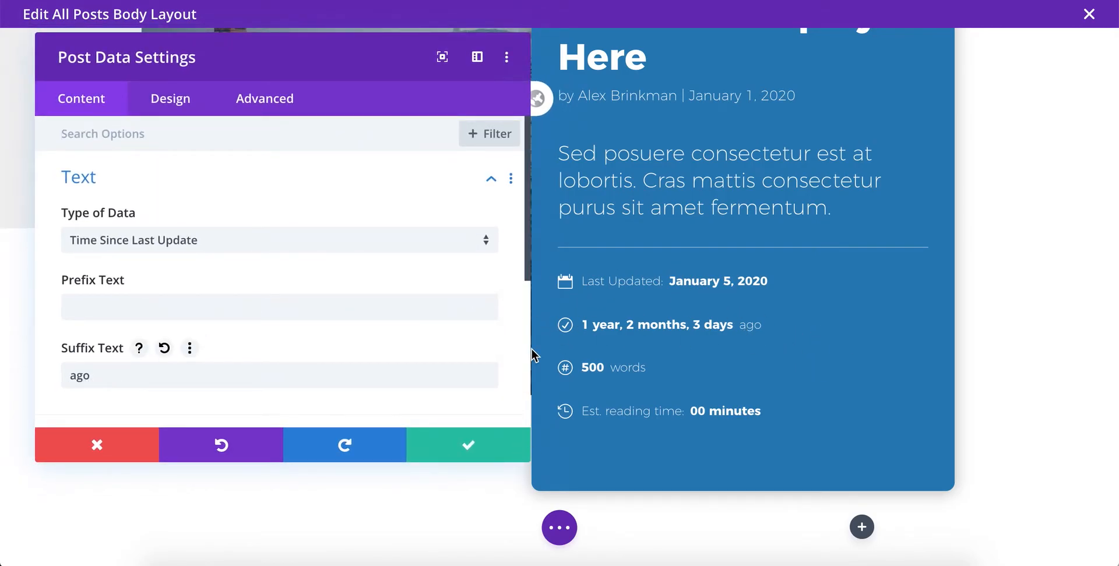
pyautogui.scroll(-3, 212, 289)
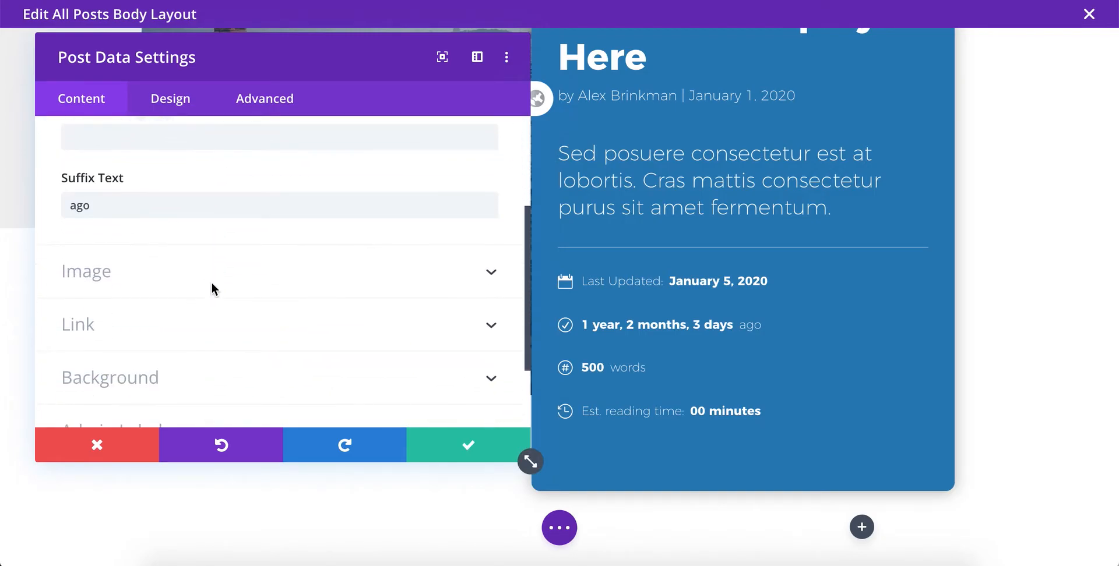
pyautogui.click(212, 275)
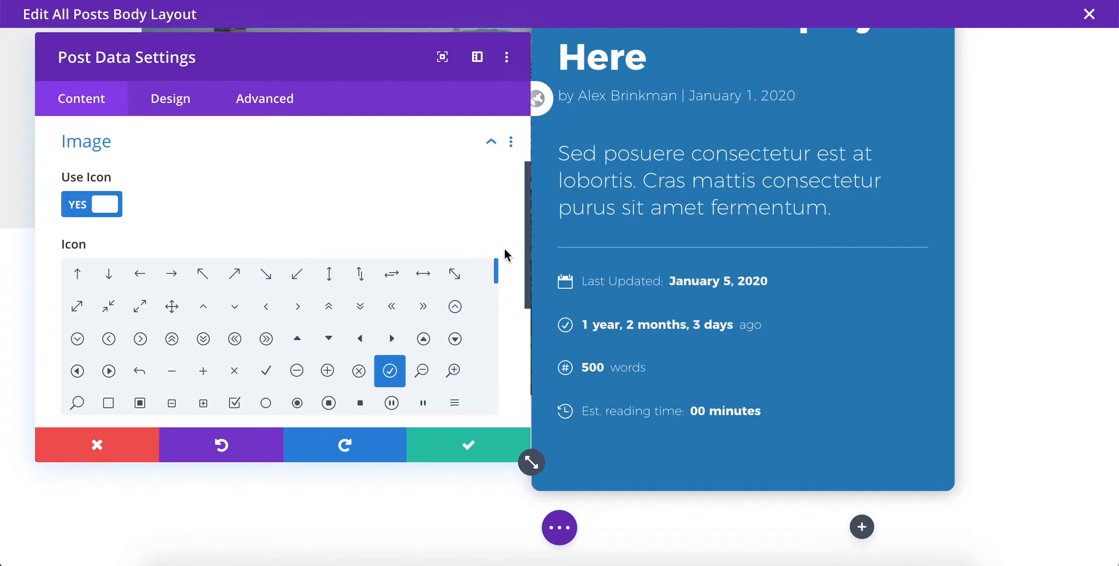
pyautogui.scroll(-3, 505, 255)
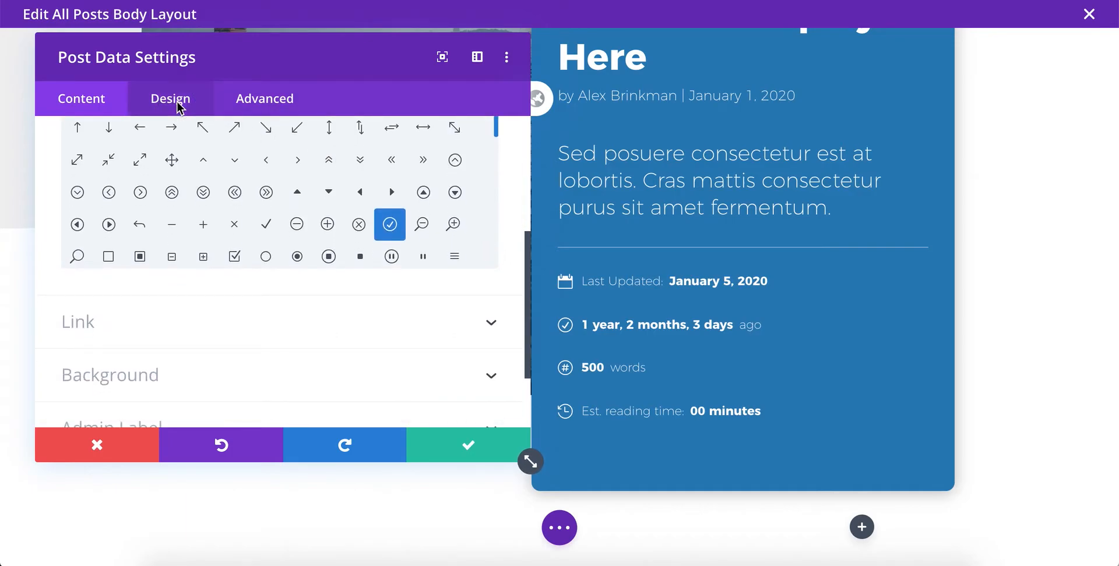
# Step: Try the icon position Right in the module's image and icon design settings, and return it to Left
pyautogui.click(180, 107)
pyautogui.click(181, 187)
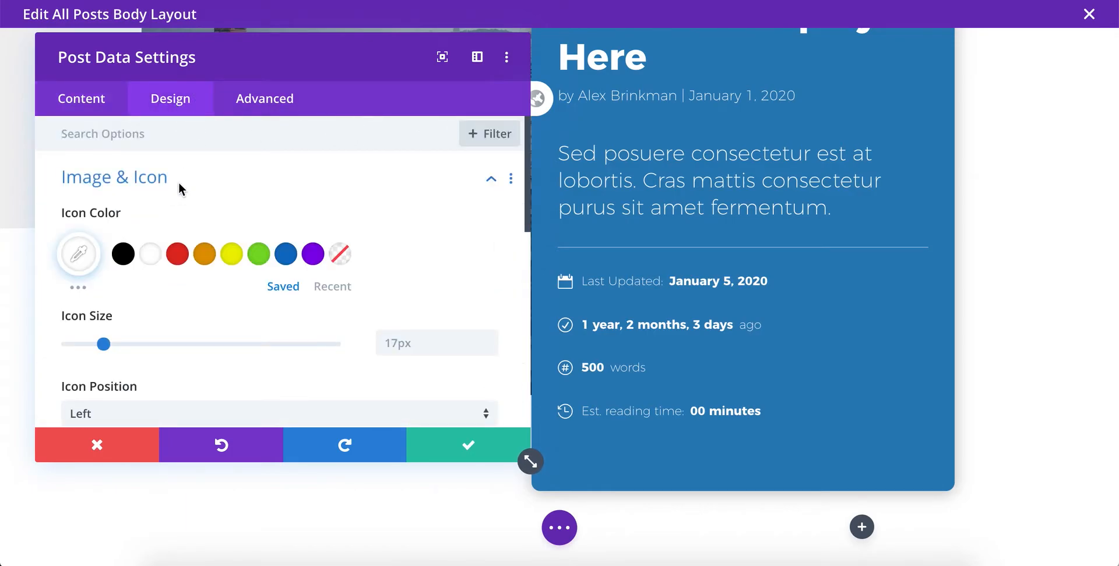
pyautogui.scroll(-3, 279, 303)
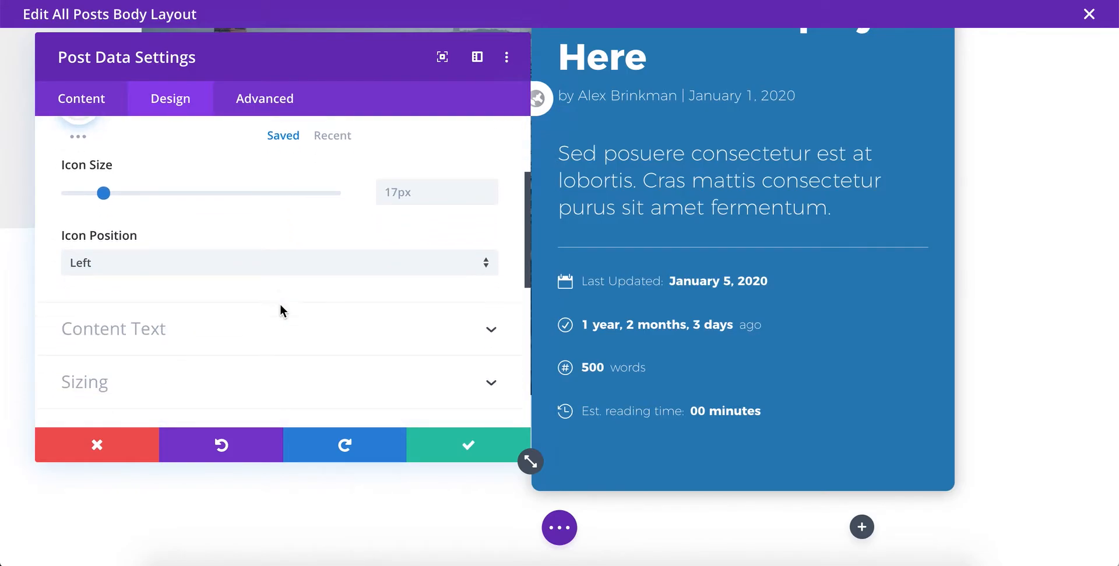
pyautogui.click(287, 267)
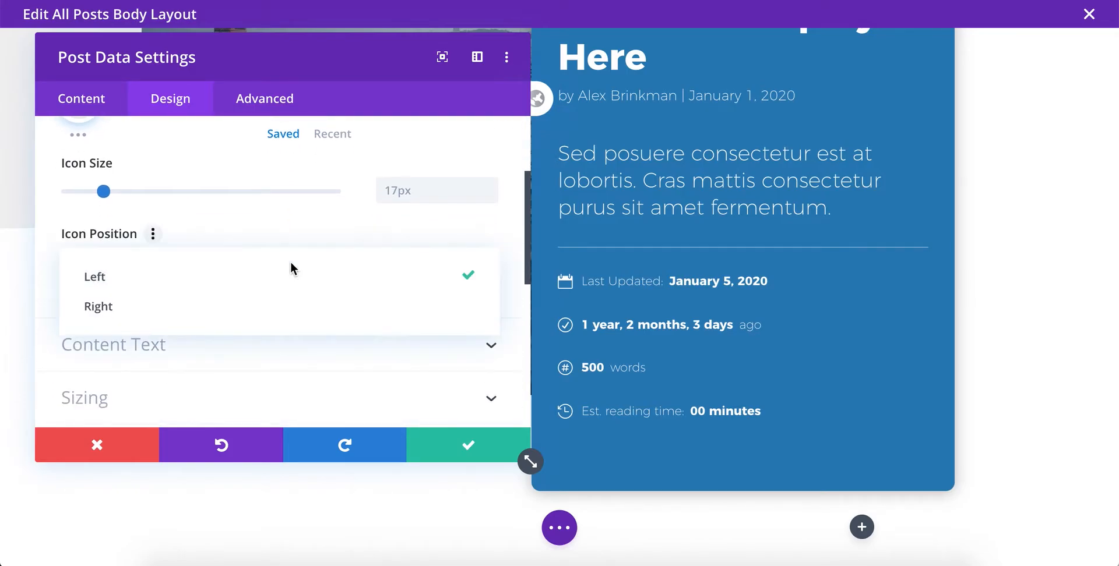
pyautogui.click(270, 306)
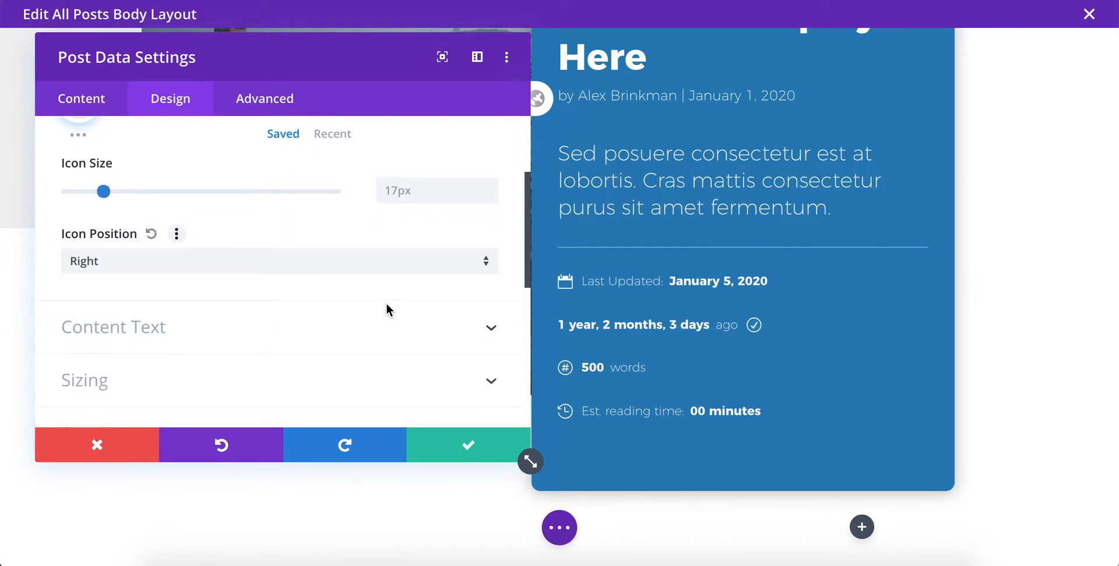
pyautogui.click(317, 256)
pyautogui.click(293, 276)
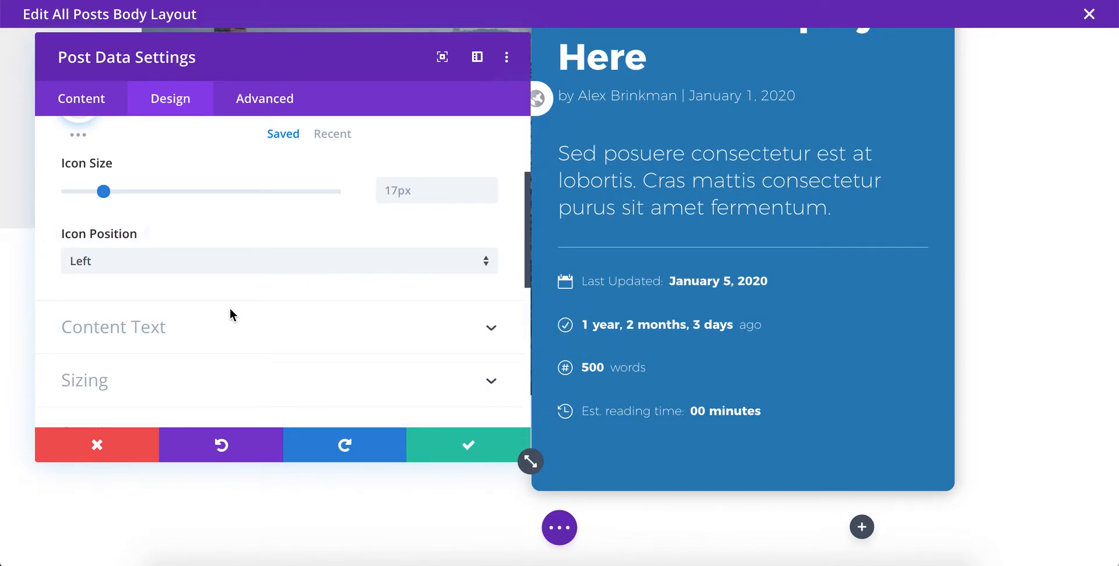
# Step: Try the Light font weight for the module's content text, and return it to Bold
pyautogui.scroll(2, 239, 289)
pyautogui.scroll(-3, 249, 290)
pyautogui.scroll(2, 249, 289)
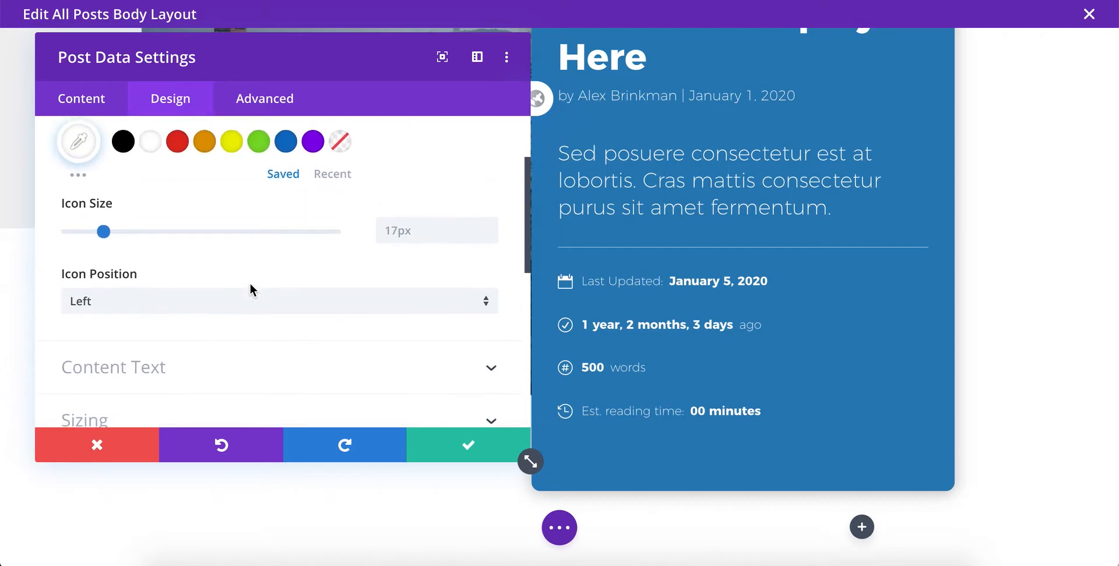
pyautogui.scroll(-2, 249, 290)
pyautogui.click(223, 315)
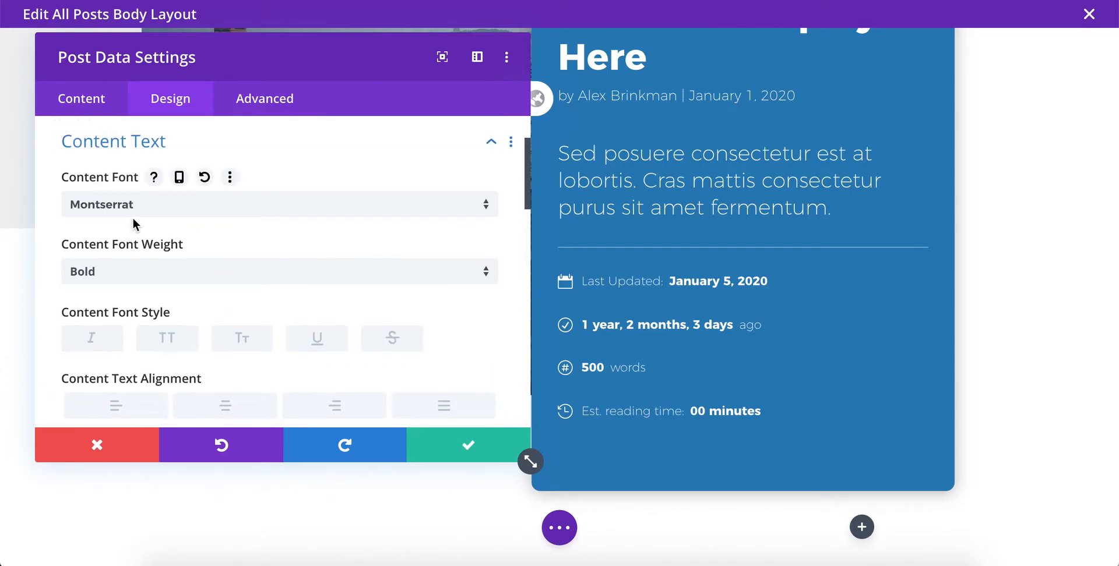
pyautogui.click(125, 272)
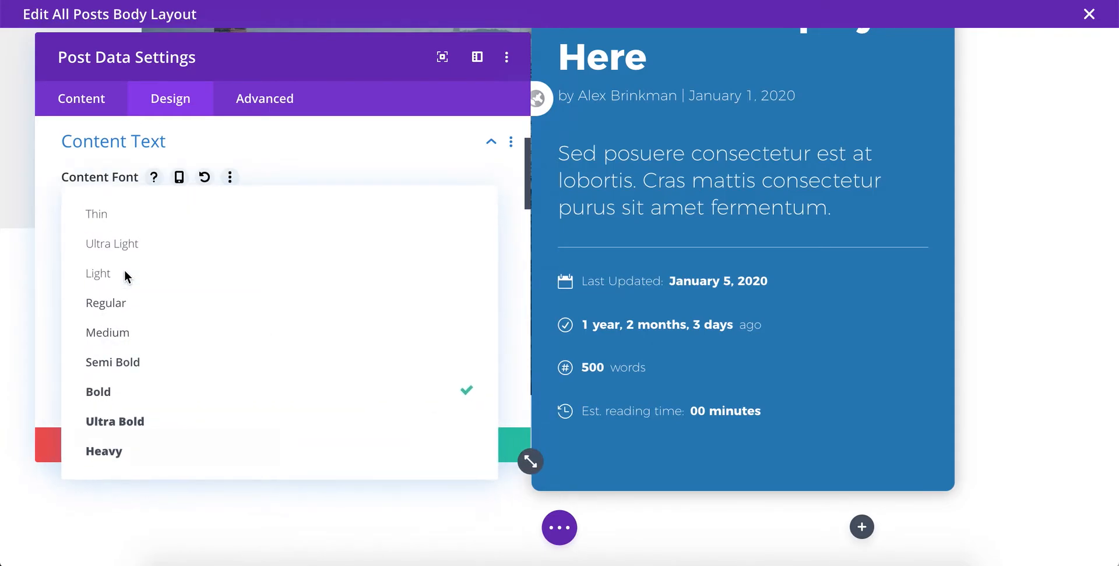
pyautogui.click(139, 274)
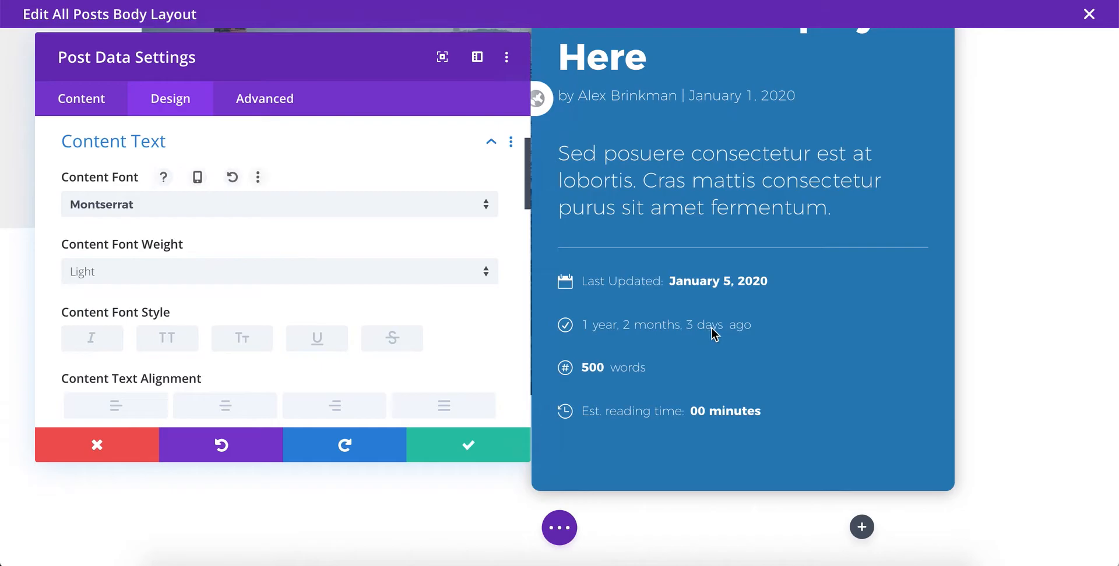
pyautogui.click(210, 271)
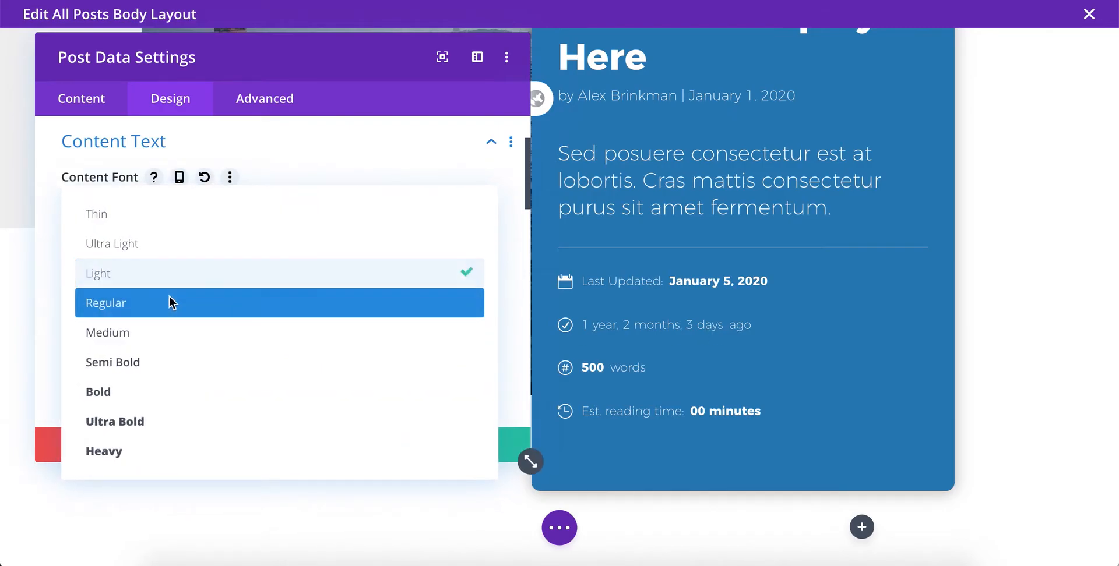
pyautogui.click(132, 395)
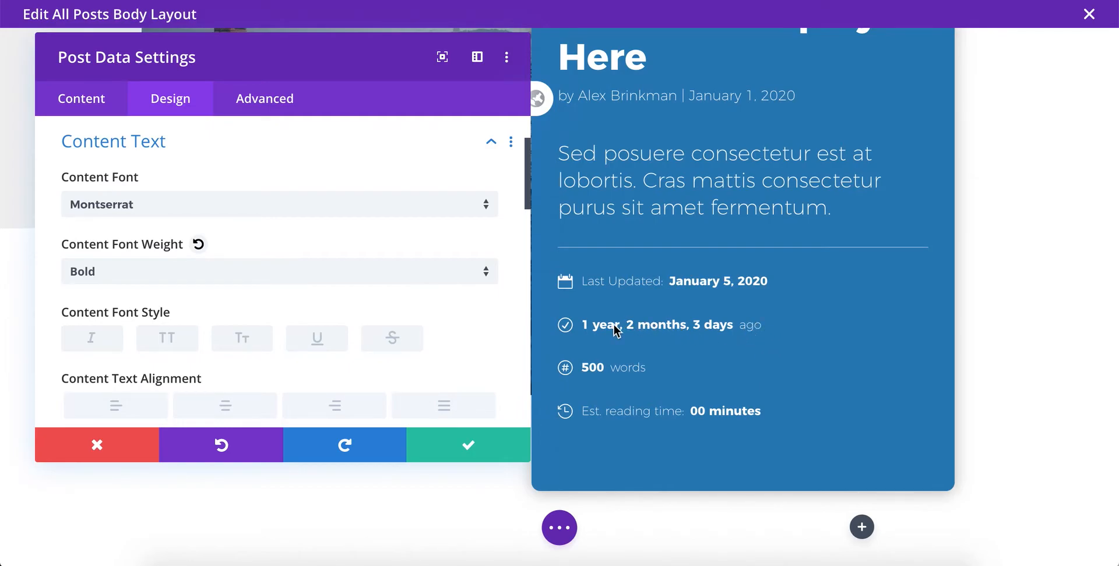
# Step: View the module's custom CSS fields down to the suffix text rule
pyautogui.click(266, 100)
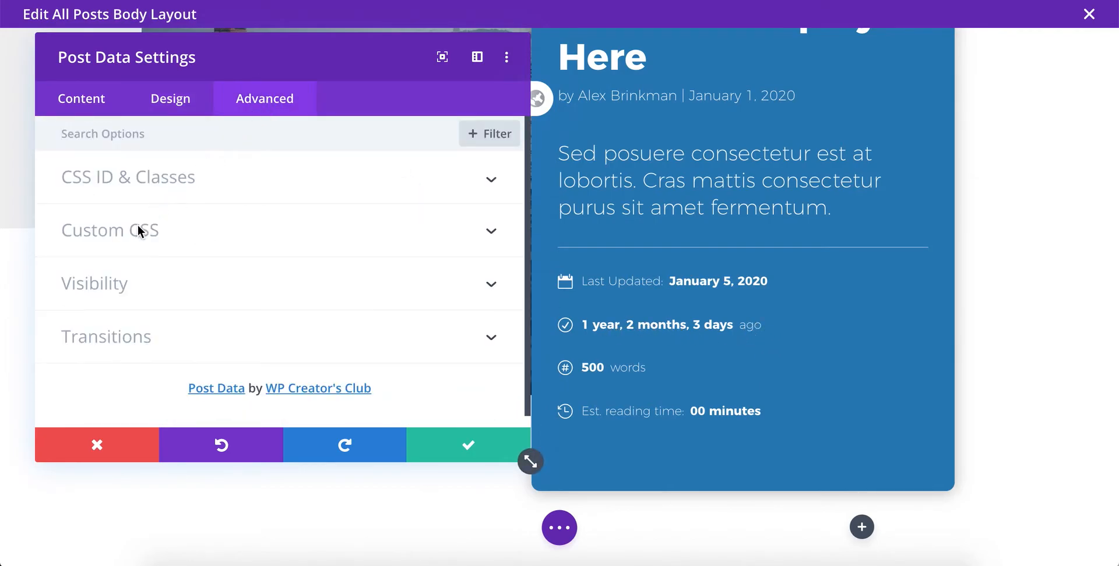
pyautogui.click(92, 233)
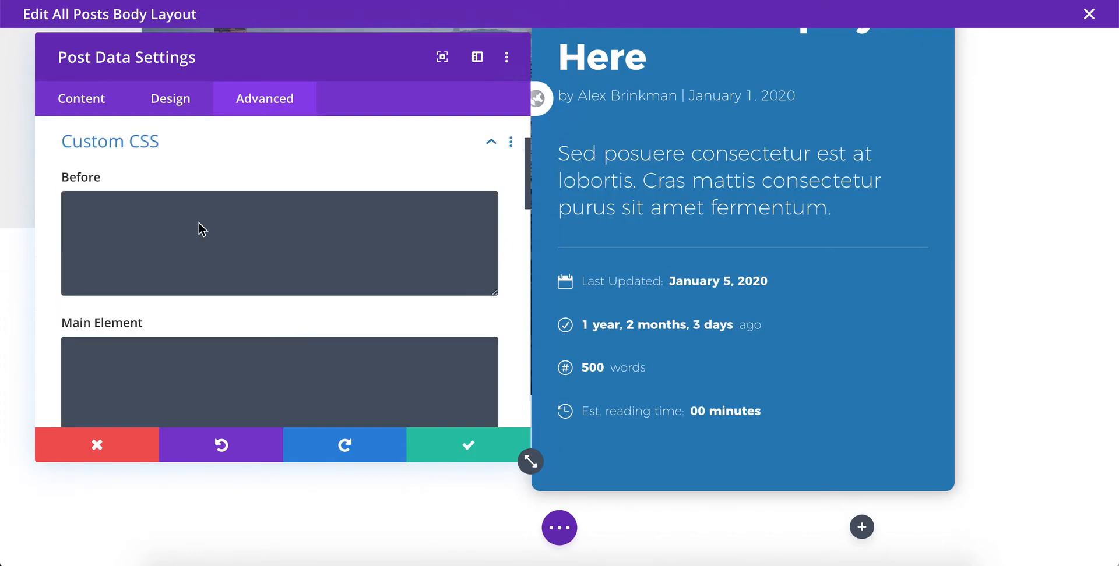
pyautogui.scroll(-8, 201, 229)
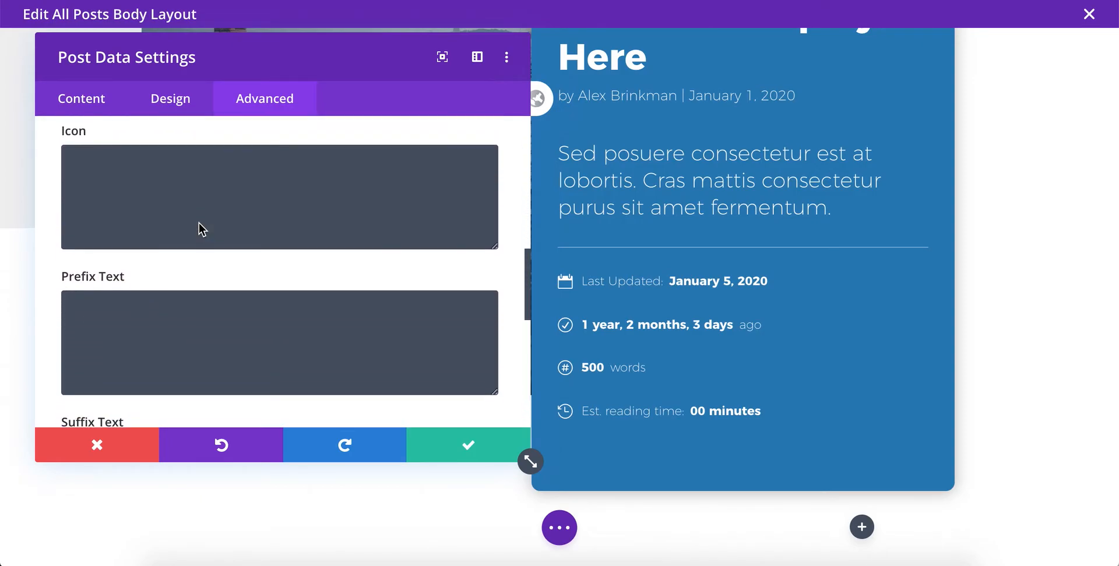
pyautogui.scroll(-2, 134, 215)
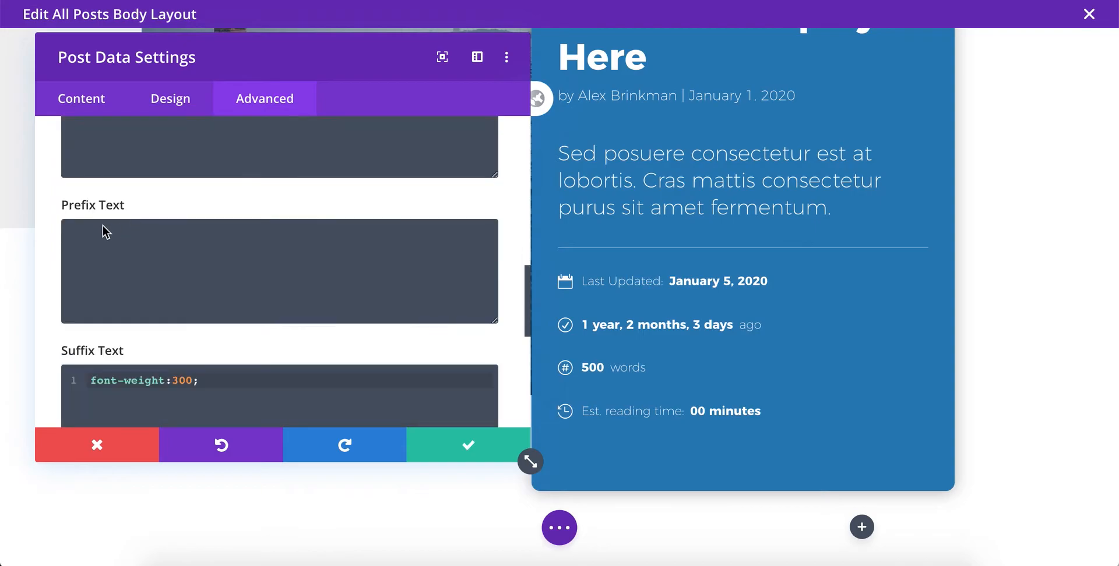
pyautogui.scroll(-1, 156, 254)
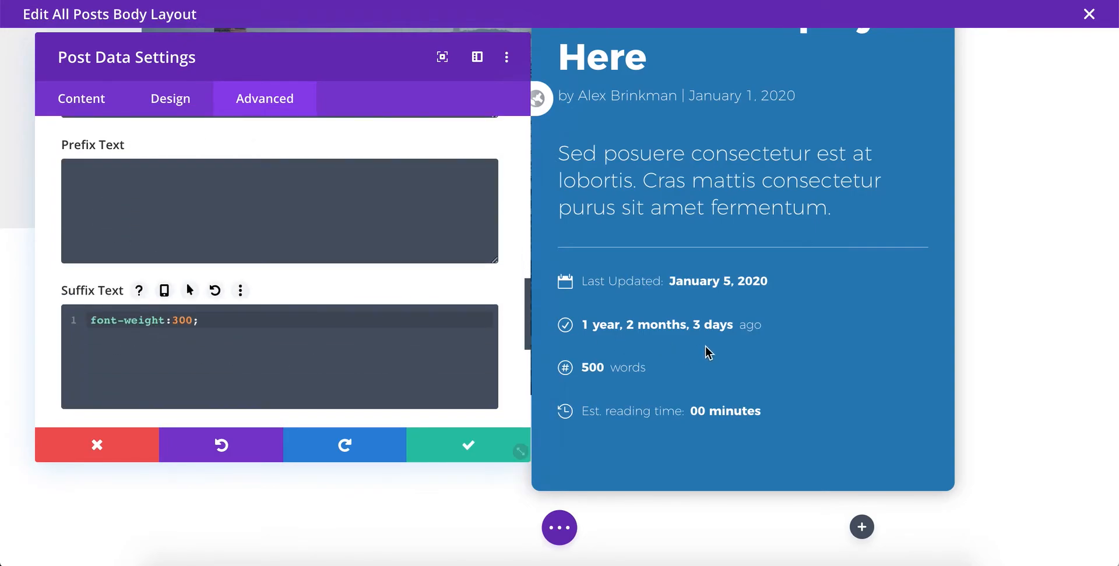
# Step: Try a font weight of 800 in the suffix text custom CSS, restore font-weight:300; and save the module settings
pyautogui.click(181, 325)
pyautogui.press('BackSpace')
pyautogui.write('8')
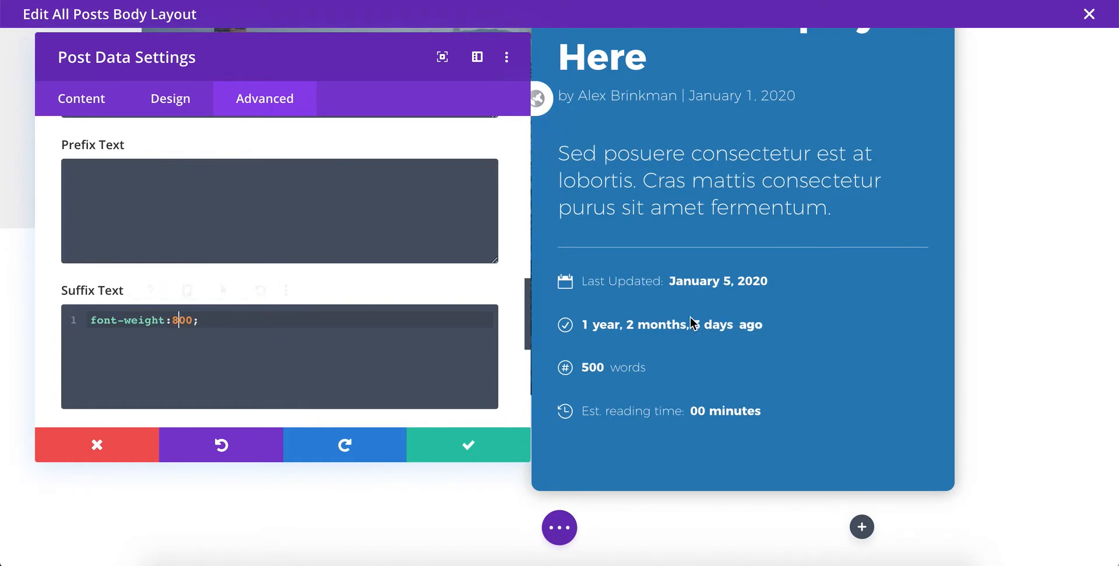
pyautogui.moveTo(211, 321); pyautogui.dragTo(76, 320)
pyautogui.press('BackSpace')
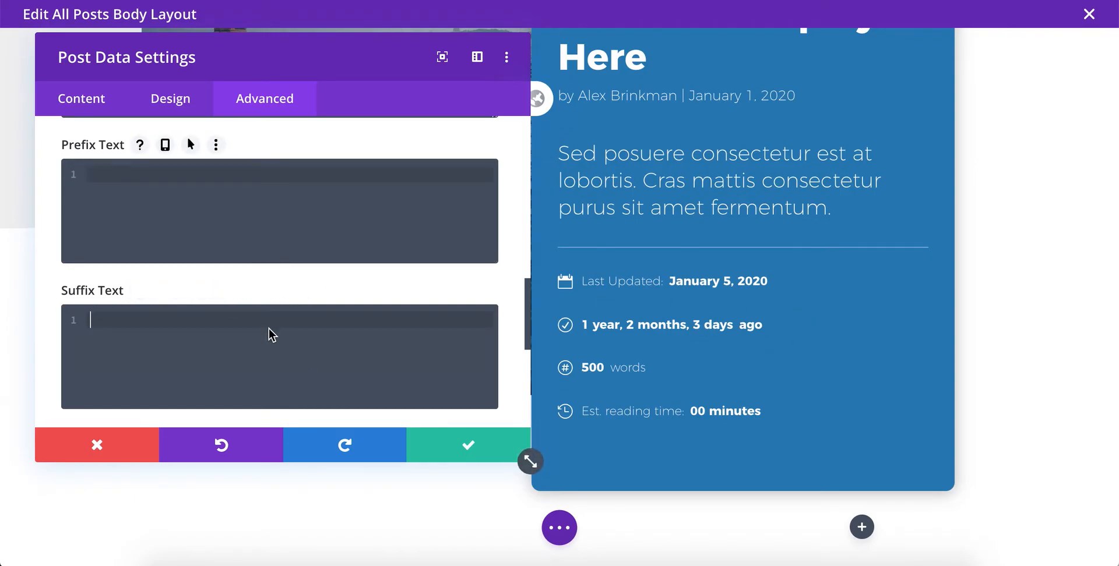
pyautogui.write('font-weight:300;')
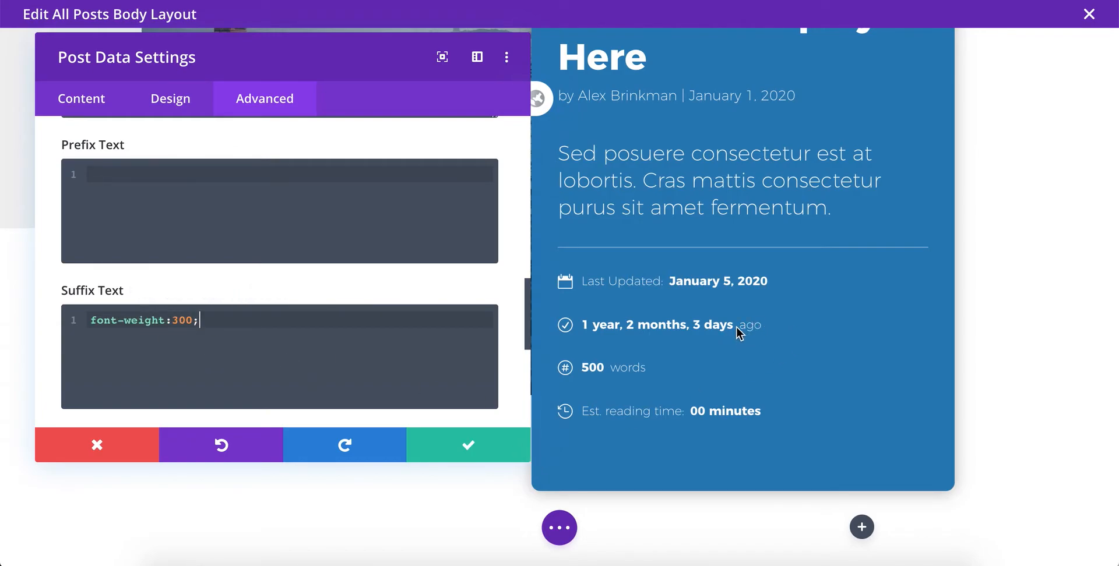
pyautogui.click(454, 451)
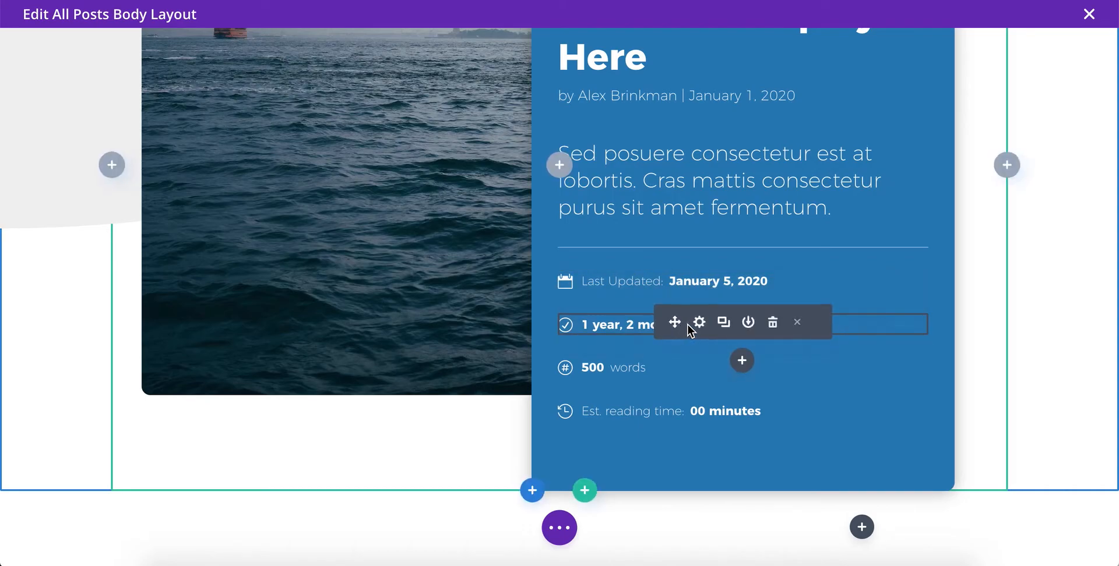
# Step: Open the estimated reading time module's settings and read the help description for Words Per Minute
pyautogui.click(697, 324)
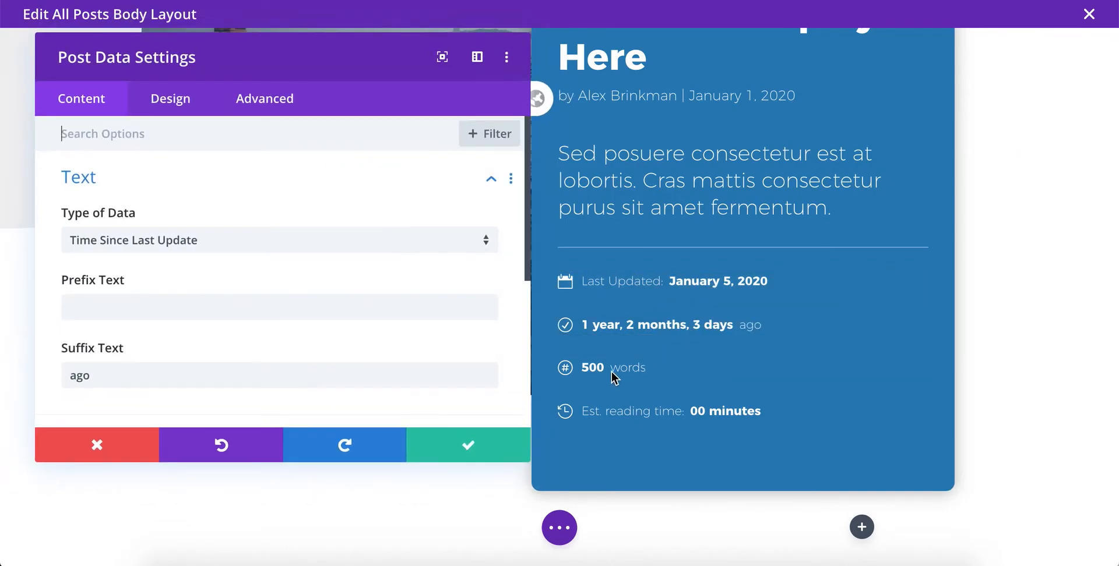
pyautogui.click(431, 446)
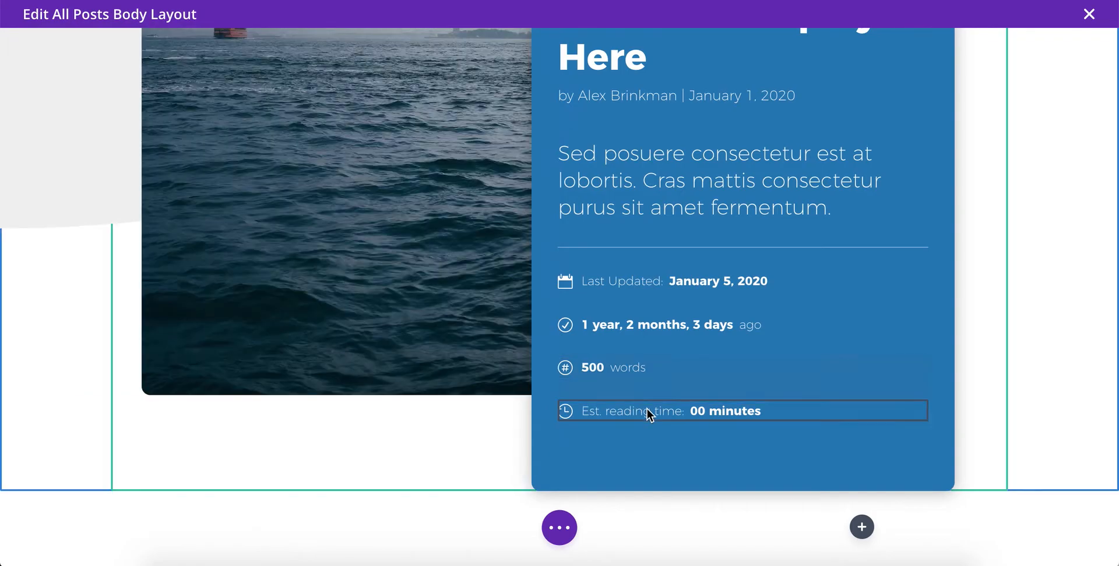
pyautogui.moveTo(647, 410)
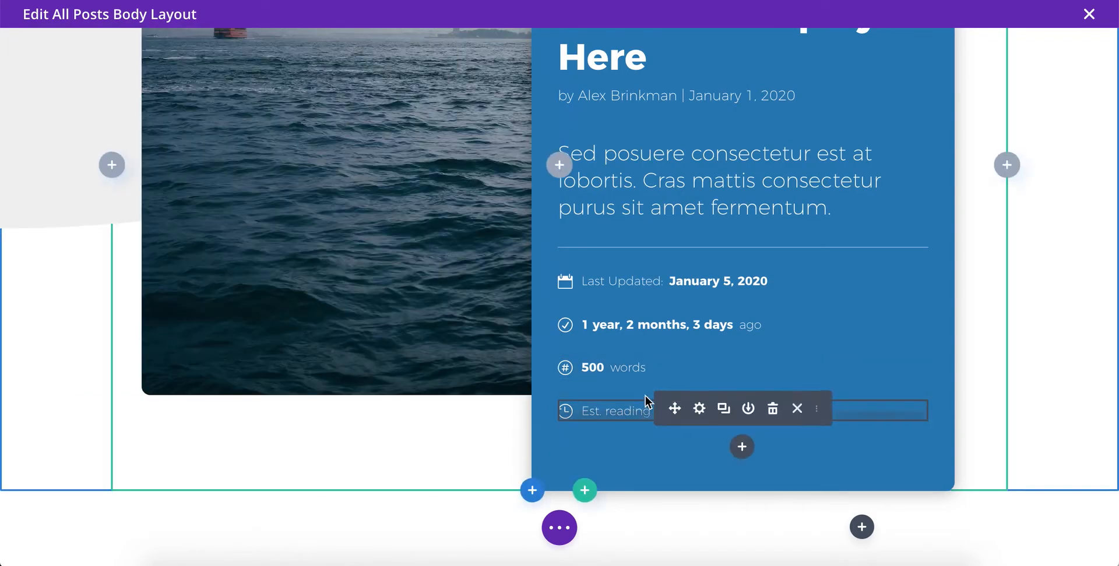
pyautogui.click(697, 410)
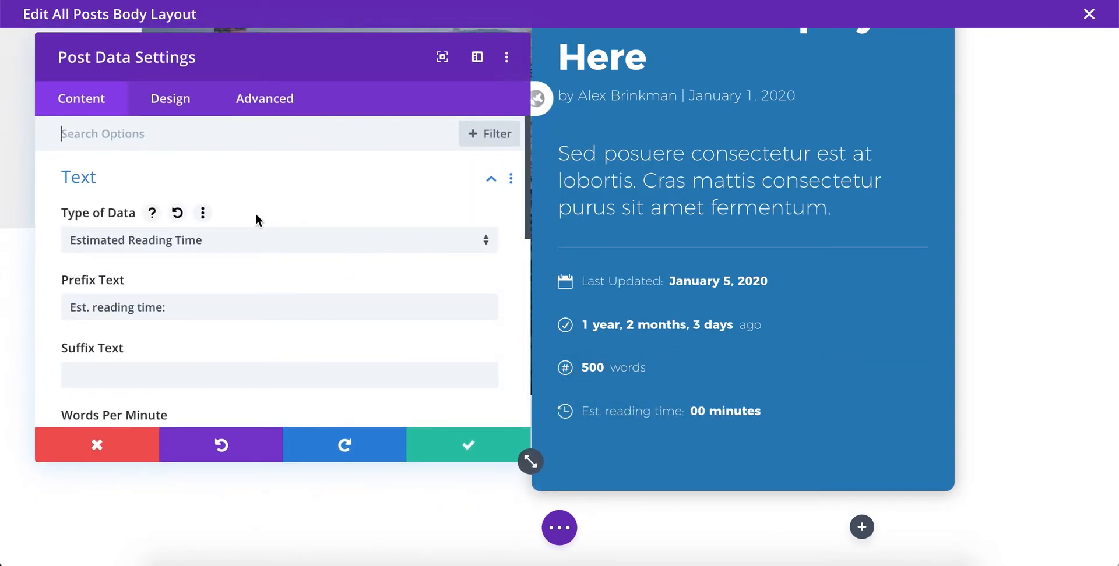
pyautogui.scroll(-1, 255, 216)
pyautogui.scroll(-4, 256, 213)
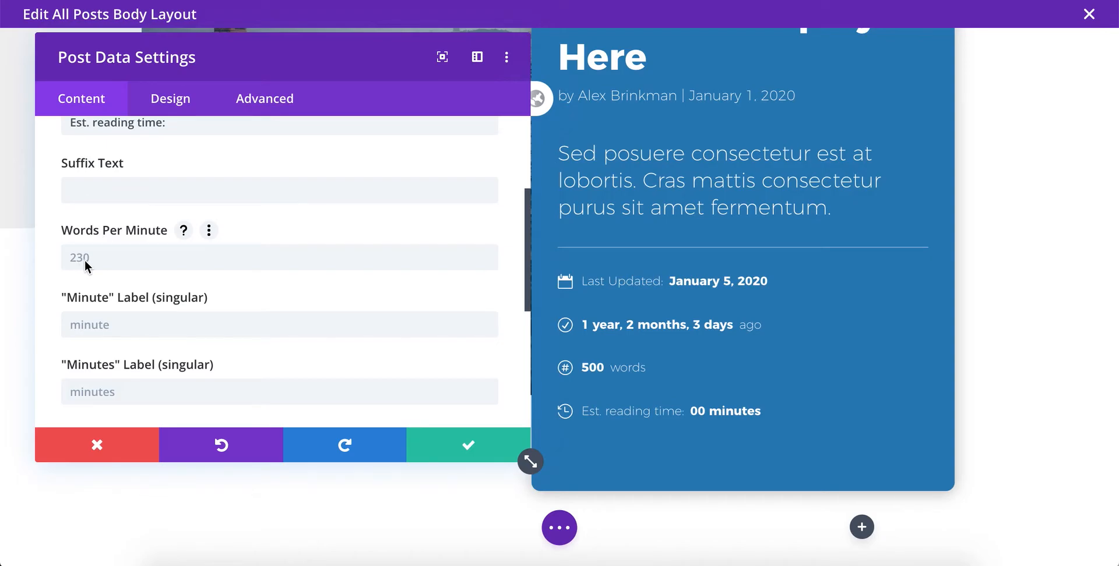
pyautogui.click(101, 257)
pyautogui.click(184, 230)
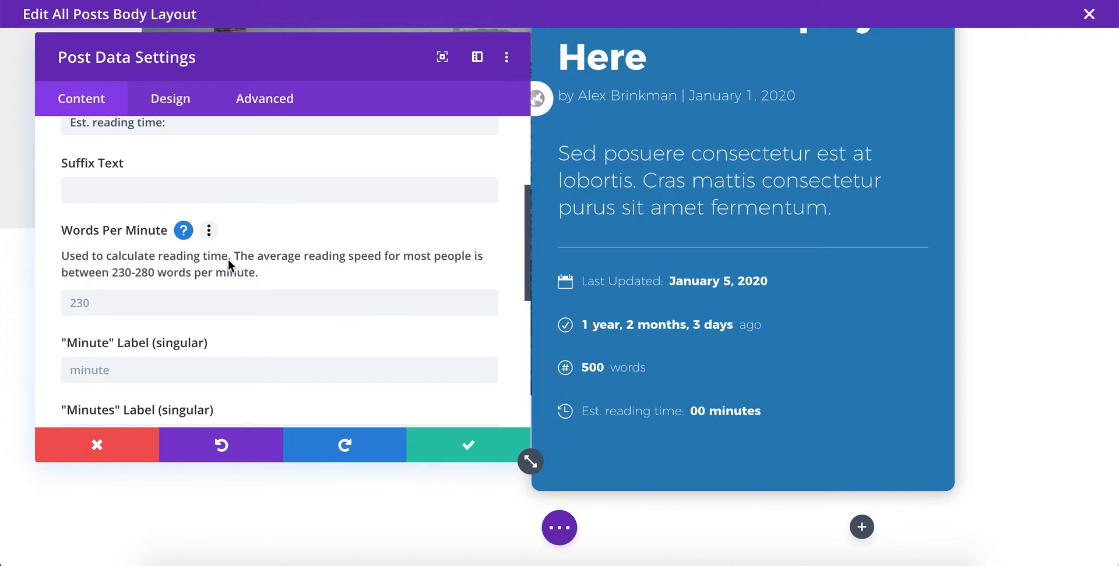
pyautogui.moveTo(233, 257); pyautogui.dragTo(305, 284)
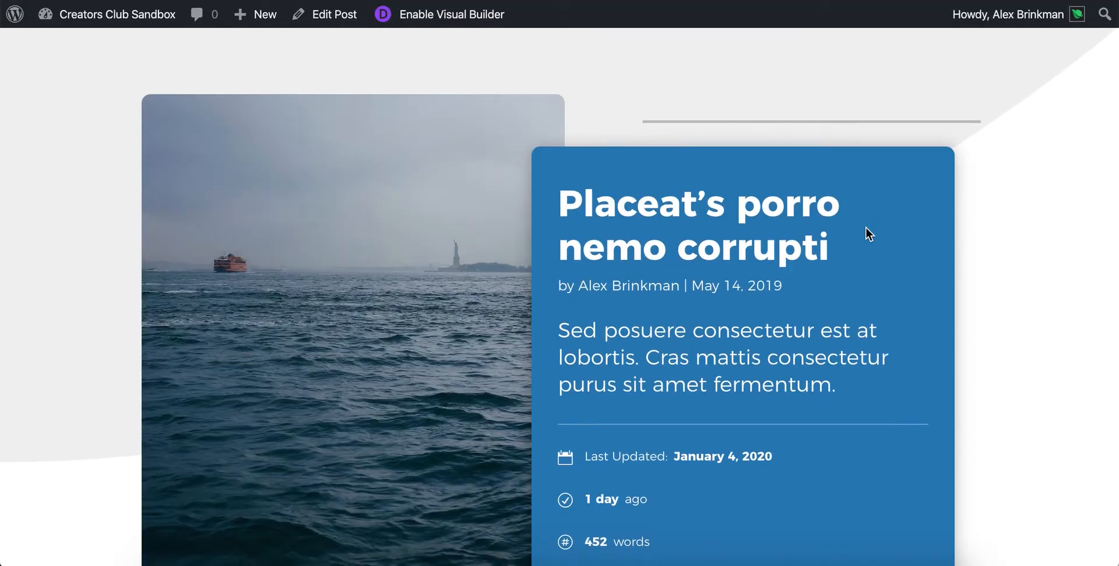
# Step: Switch to the live post and compare its estimated reading time with its word count and the length of its body text
pyautogui.scroll(-3, 864, 230)
pyautogui.moveTo(760, 424); pyautogui.dragTo(696, 426)
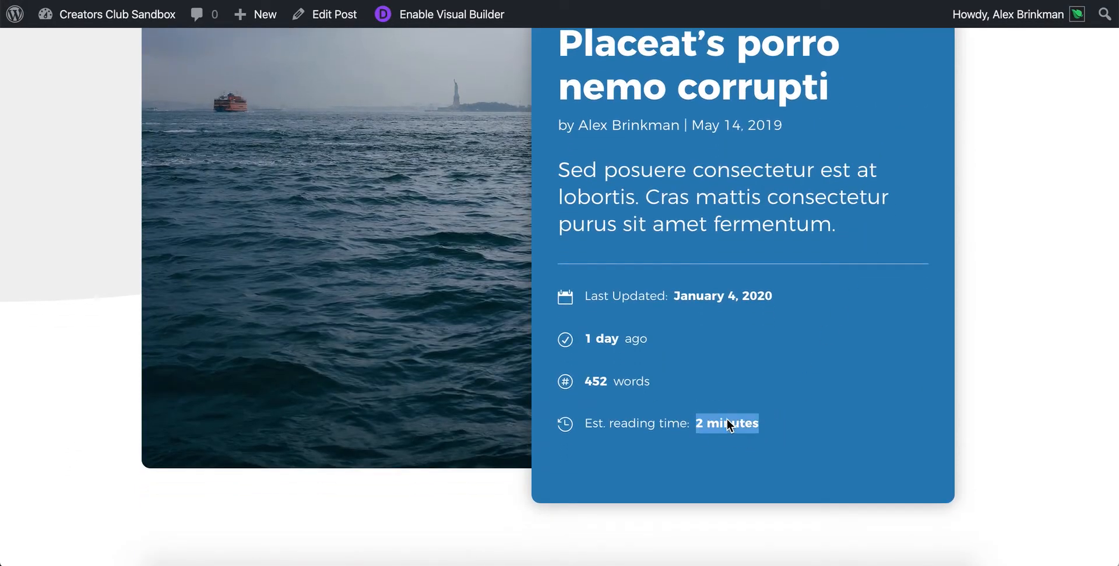
pyautogui.moveTo(586, 384); pyautogui.dragTo(606, 382)
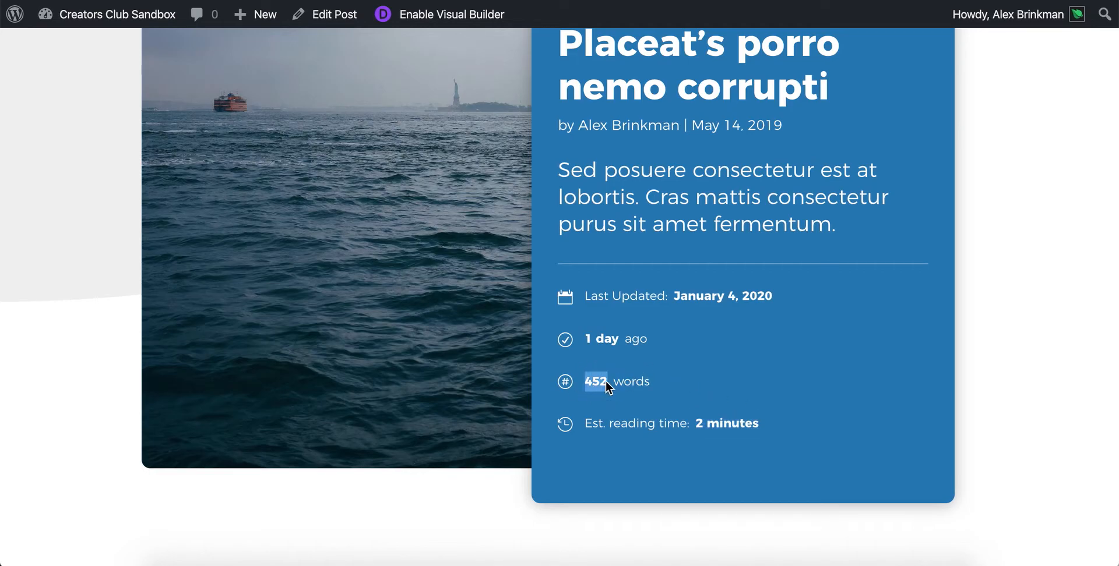
pyautogui.scroll(-10, 687, 390)
pyautogui.scroll(-10, 688, 396)
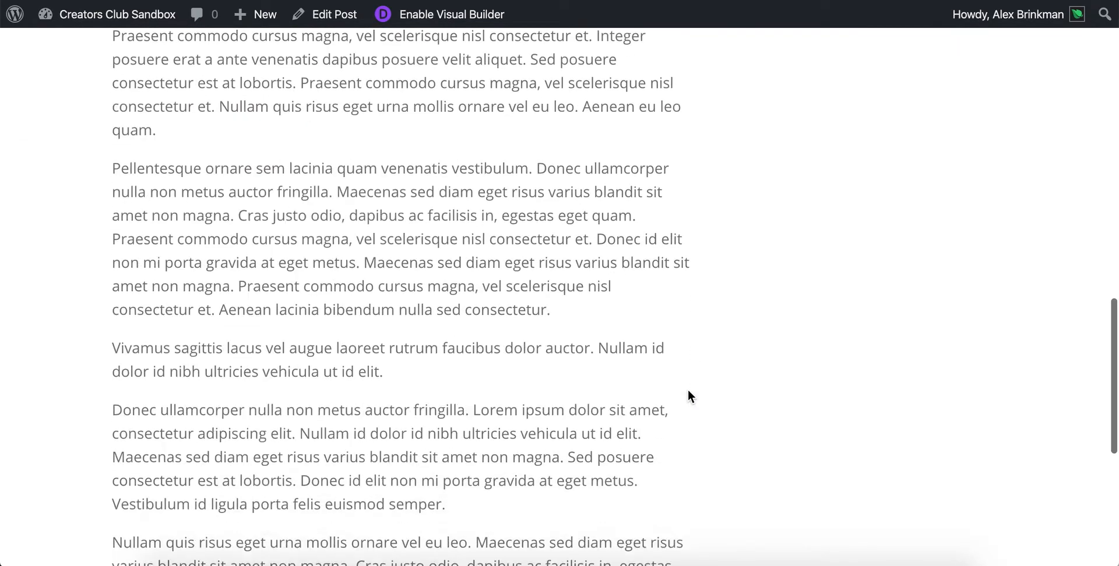
pyautogui.scroll(5, 688, 396)
pyautogui.scroll(10, 688, 391)
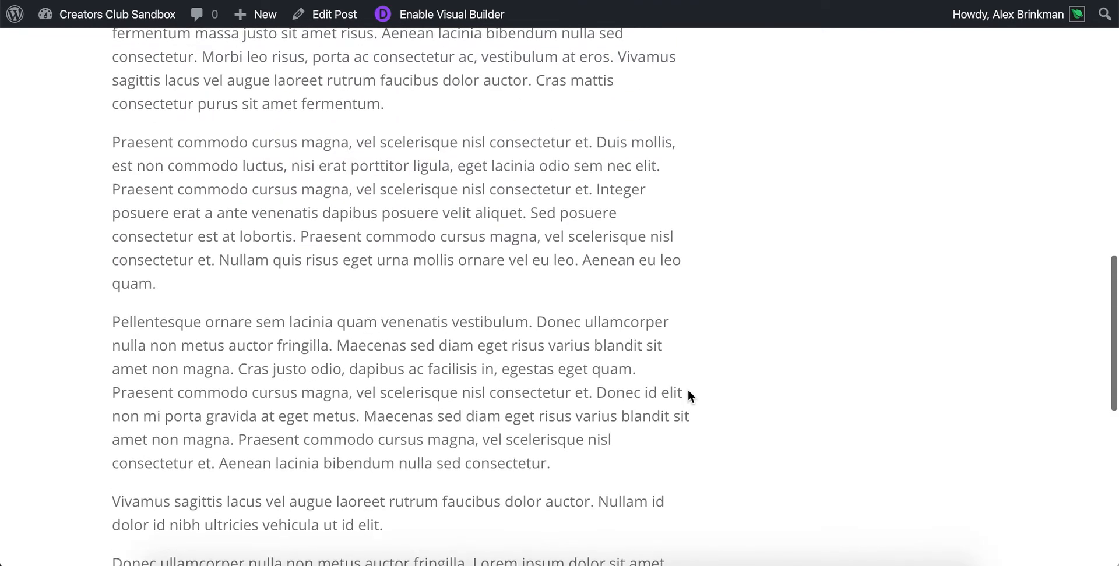
pyautogui.scroll(3, 687, 389)
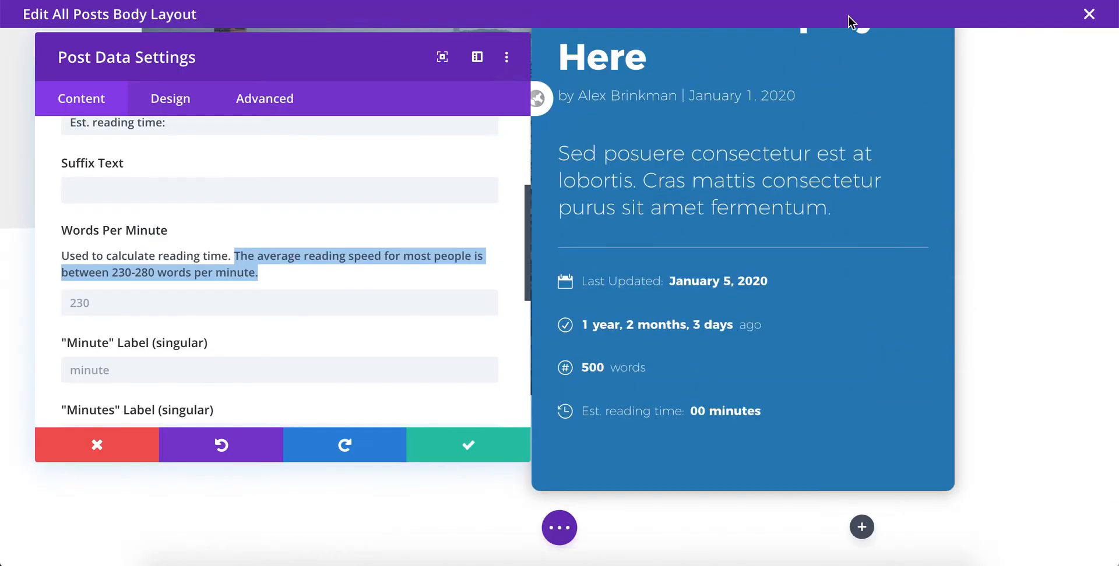
# Step: Set Words Per Minute to 300 in the estimated reading time module and save the module and the layout
pyautogui.click(107, 303)
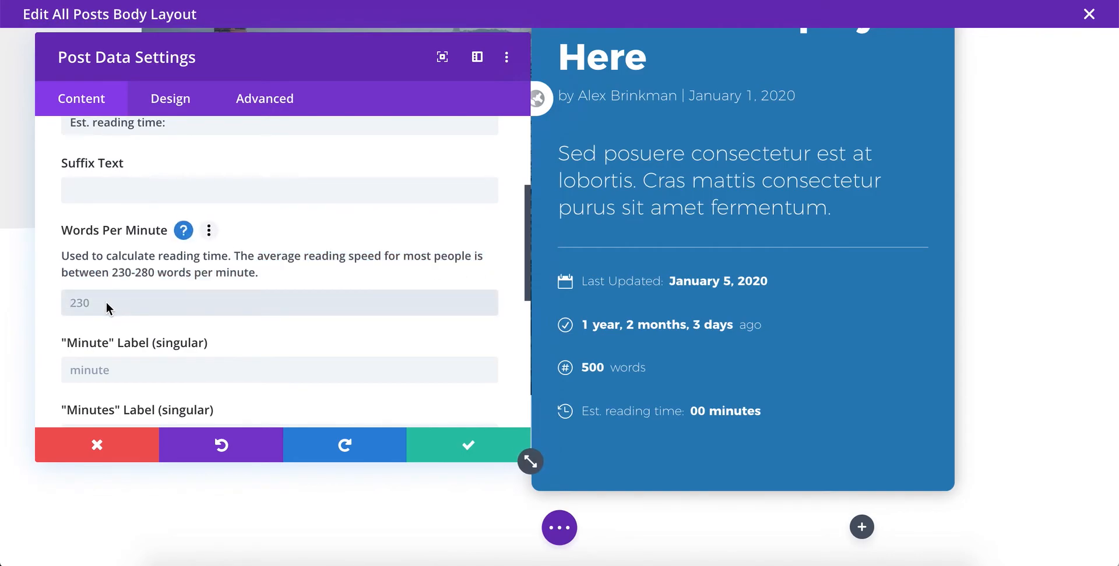
pyautogui.write('300')
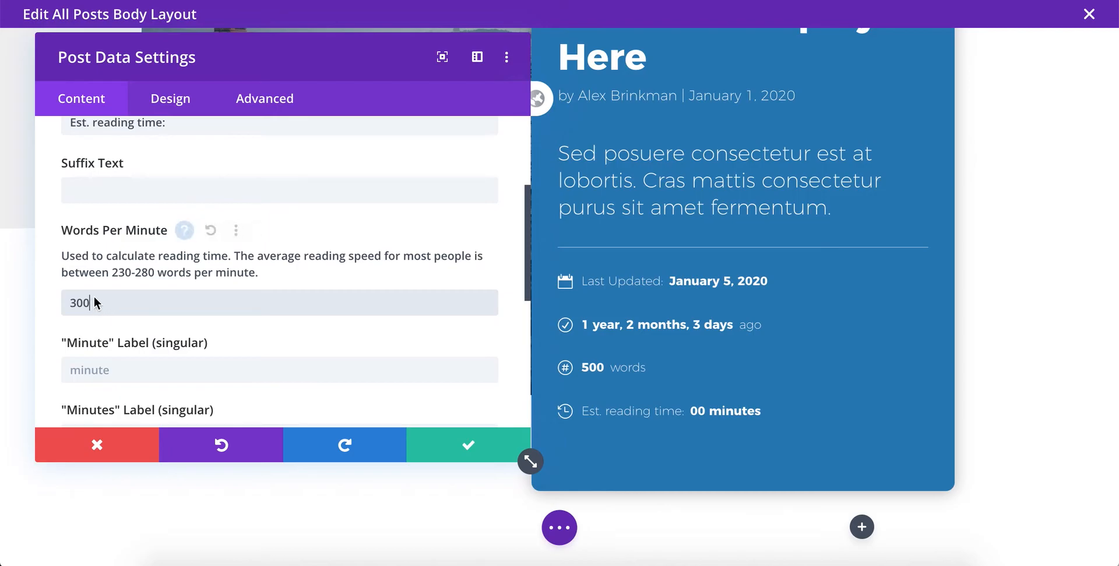
pyautogui.click(460, 449)
pyautogui.click(559, 528)
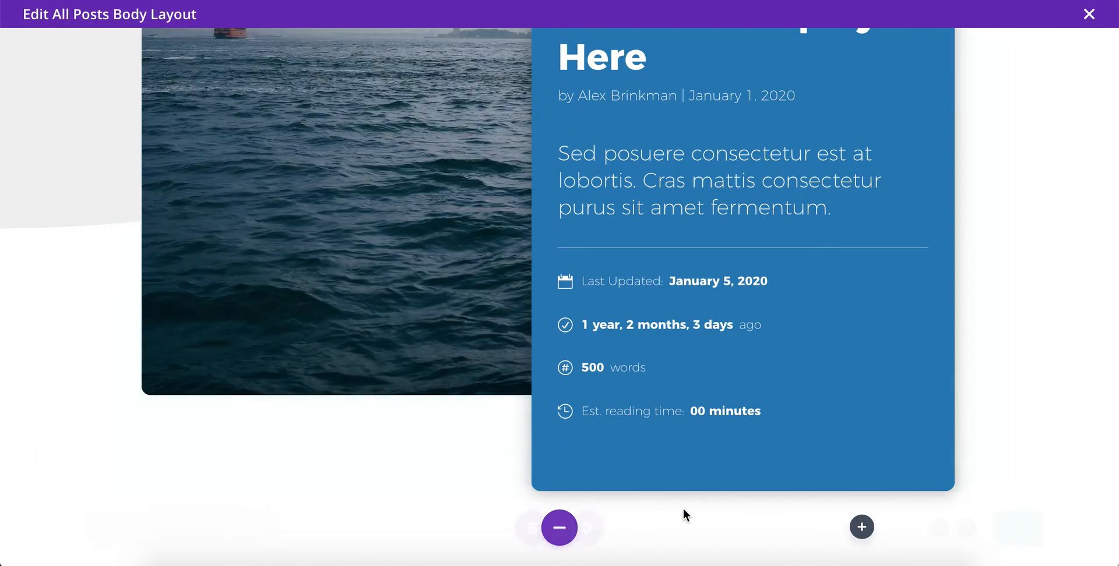
pyautogui.click(1069, 525)
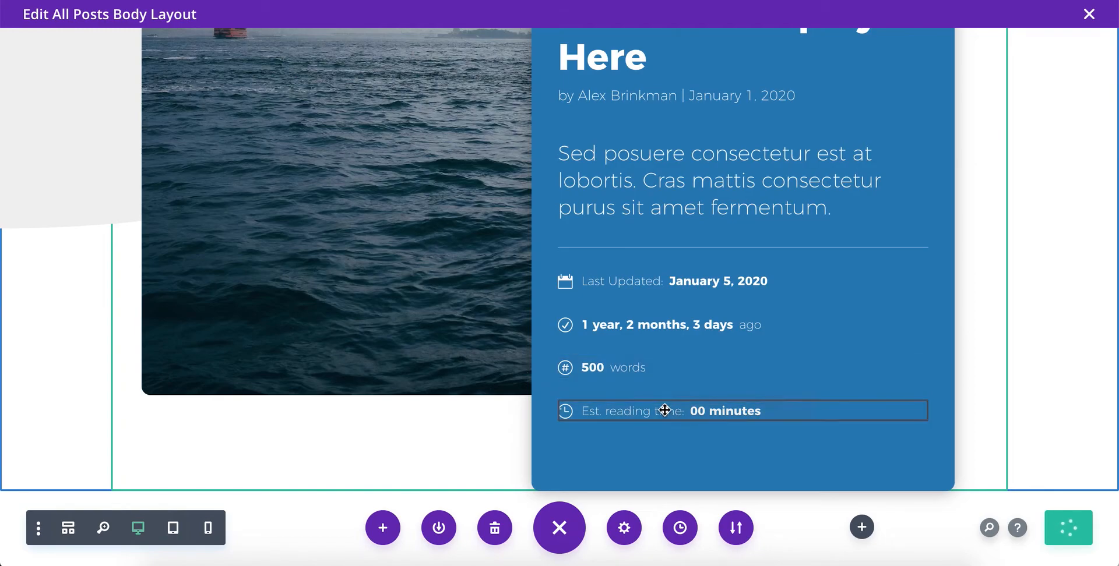
# Step: Reopen the estimated reading time module, set Words Per Minute to 130, and save the module and the layout
pyautogui.moveTo(667, 410)
pyautogui.click(700, 412)
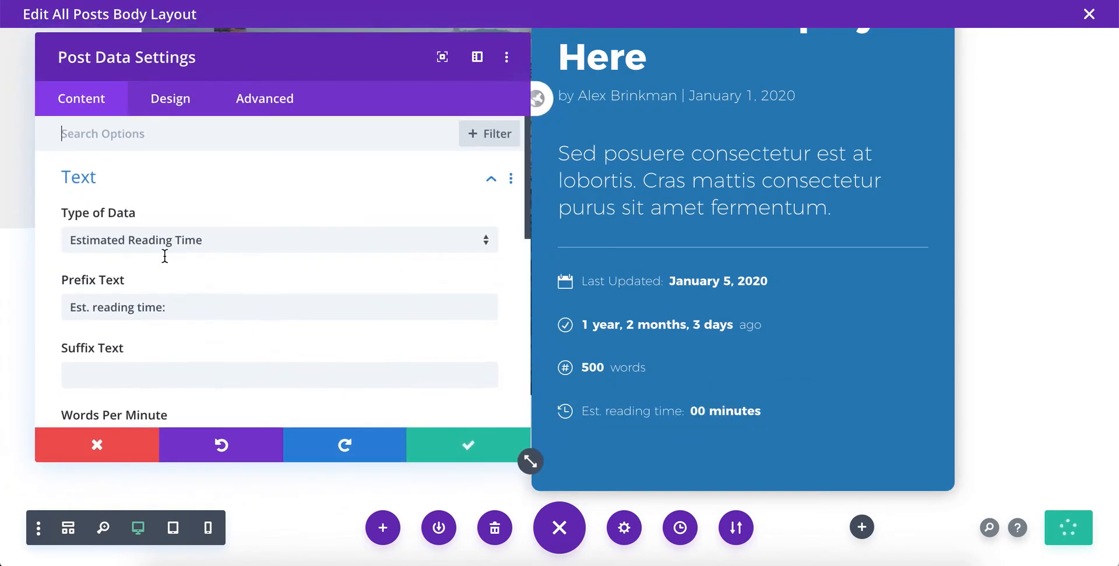
pyautogui.scroll(-3, 165, 256)
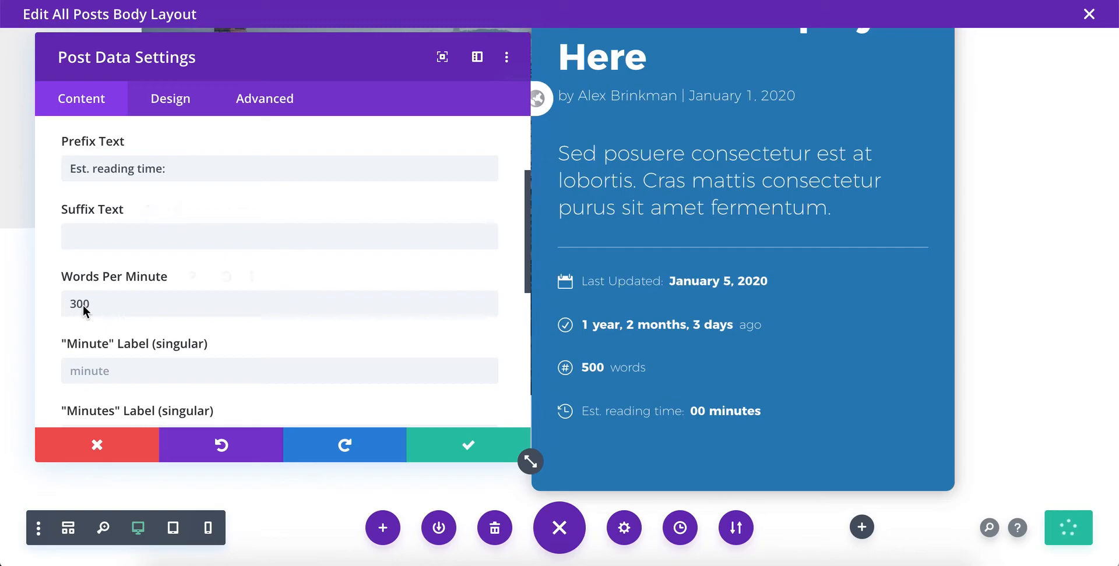
pyautogui.click(102, 304)
pyautogui.moveTo(102, 304); pyautogui.dragTo(65, 303)
pyautogui.write('130')
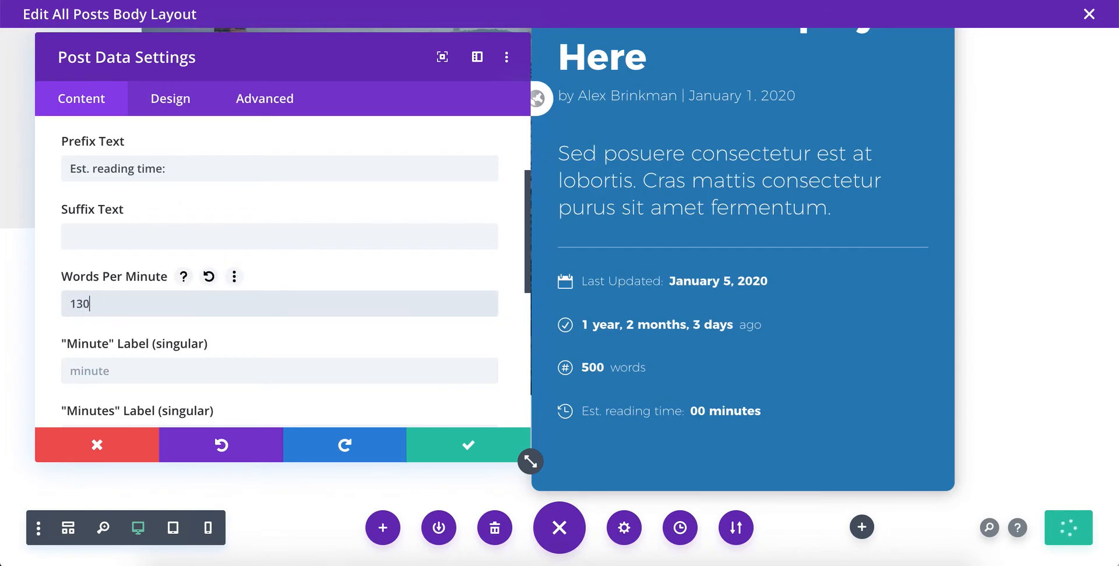
pyautogui.click(463, 439)
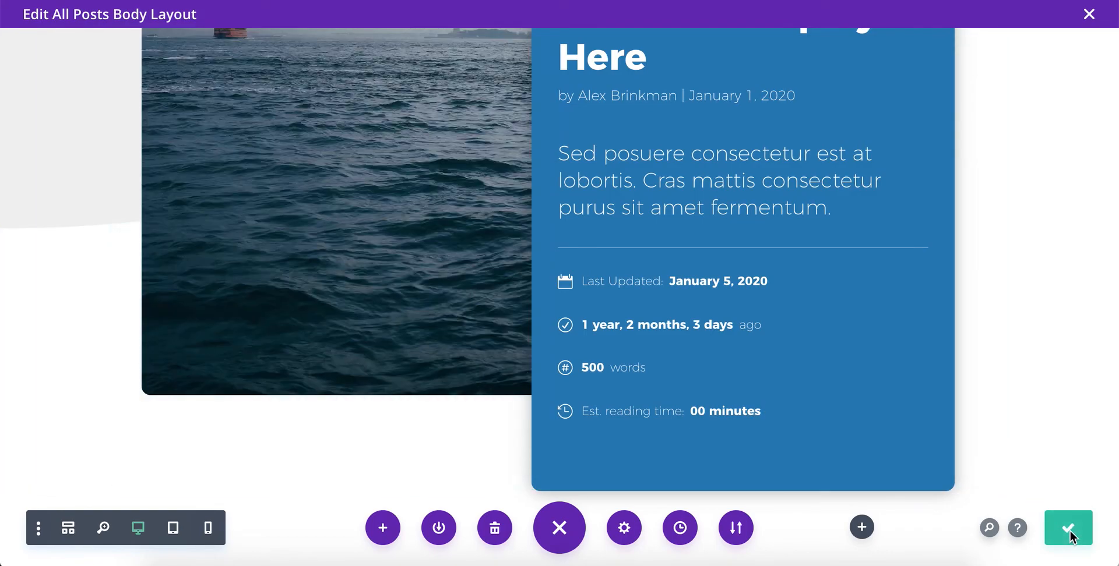
pyautogui.click(1071, 535)
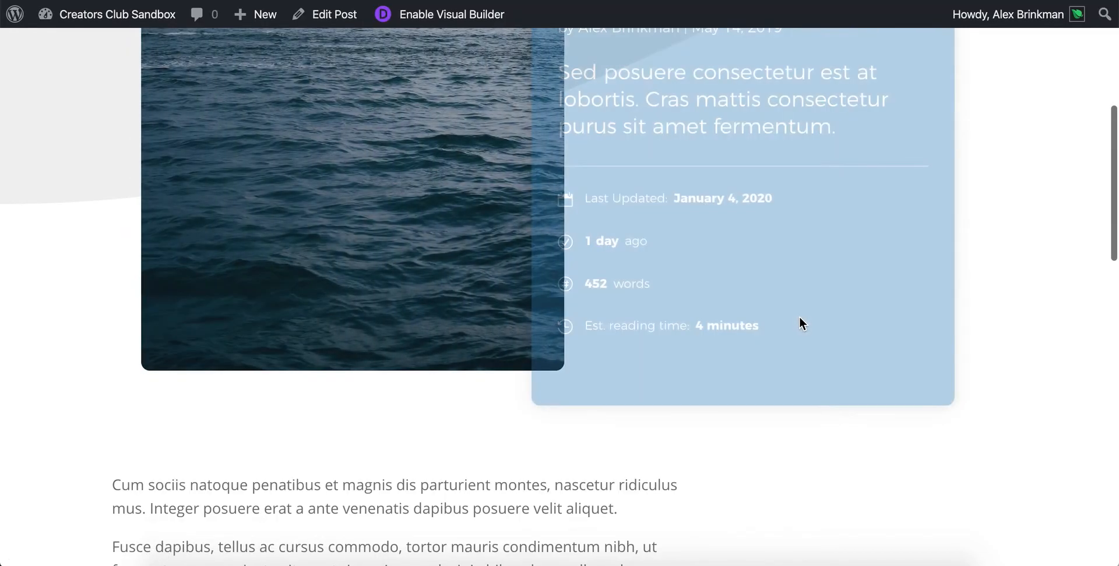
# Step: Check the updated estimated reading time on the live post against the length of its body text
pyautogui.moveTo(762, 329); pyautogui.dragTo(696, 325)
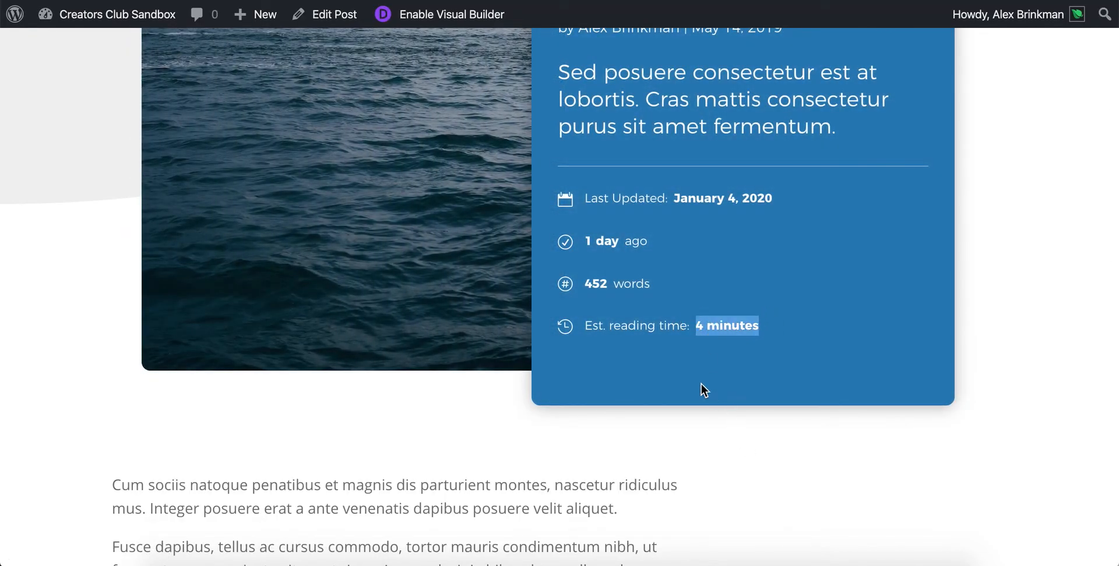
pyautogui.scroll(-6, 675, 373)
pyautogui.scroll(-12, 675, 377)
pyautogui.scroll(10, 675, 378)
pyautogui.scroll(10, 675, 378)
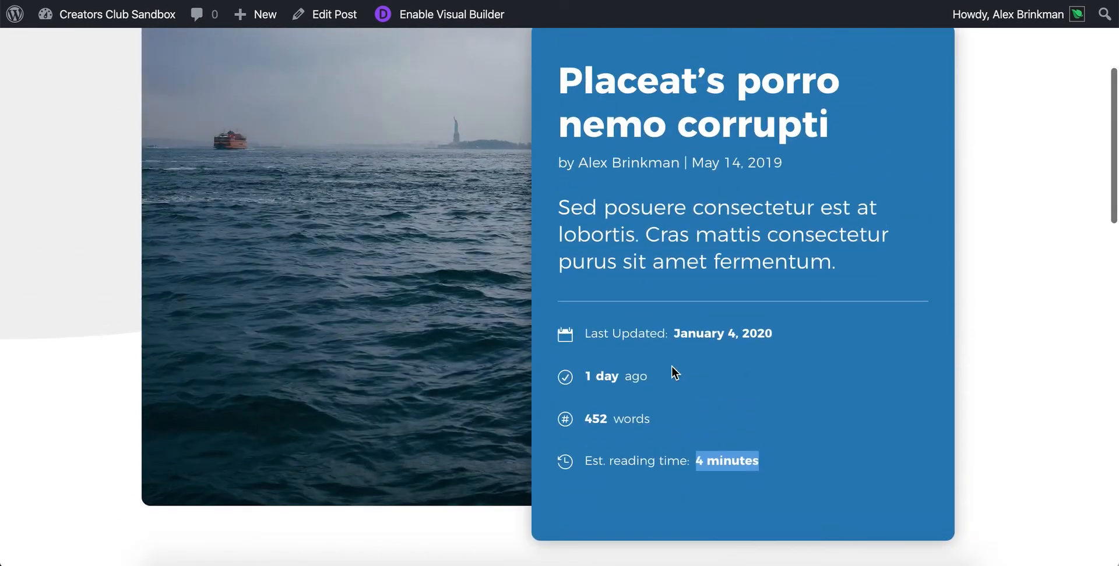
pyautogui.click(739, 461)
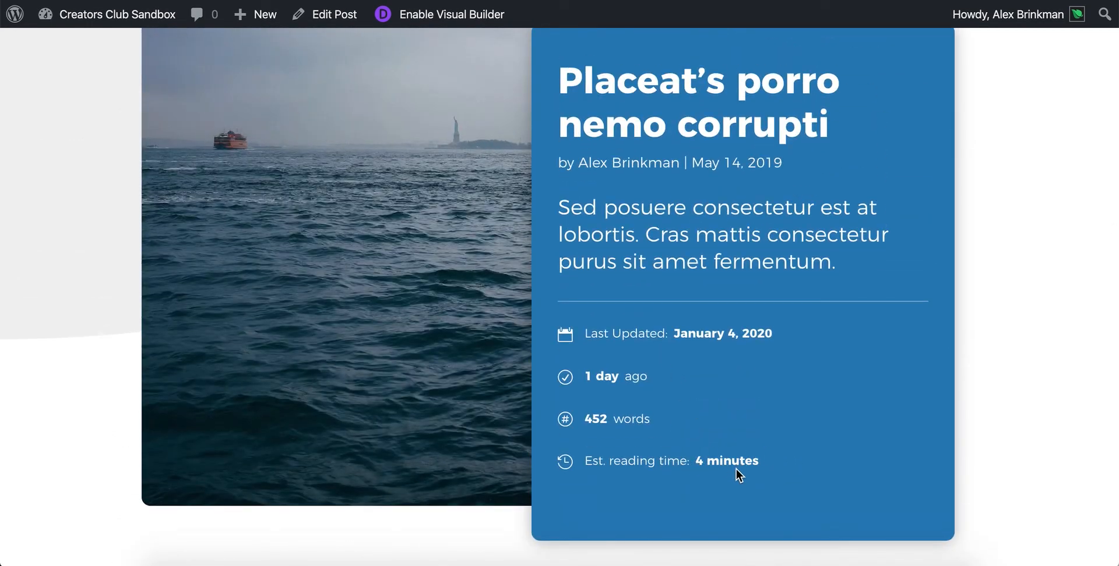